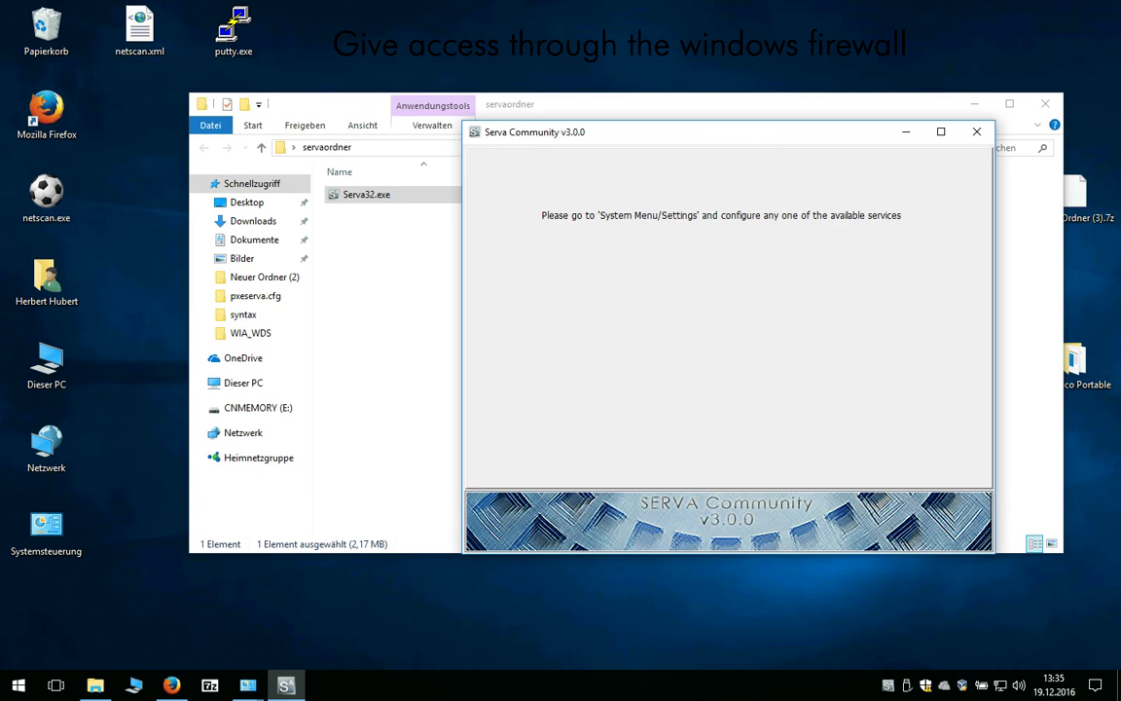
- Enable the TFTP Server in Serva's settings and choose the desktop's servaordner folder as its root directory
left_click(521, 144)
left_click(667, 180)
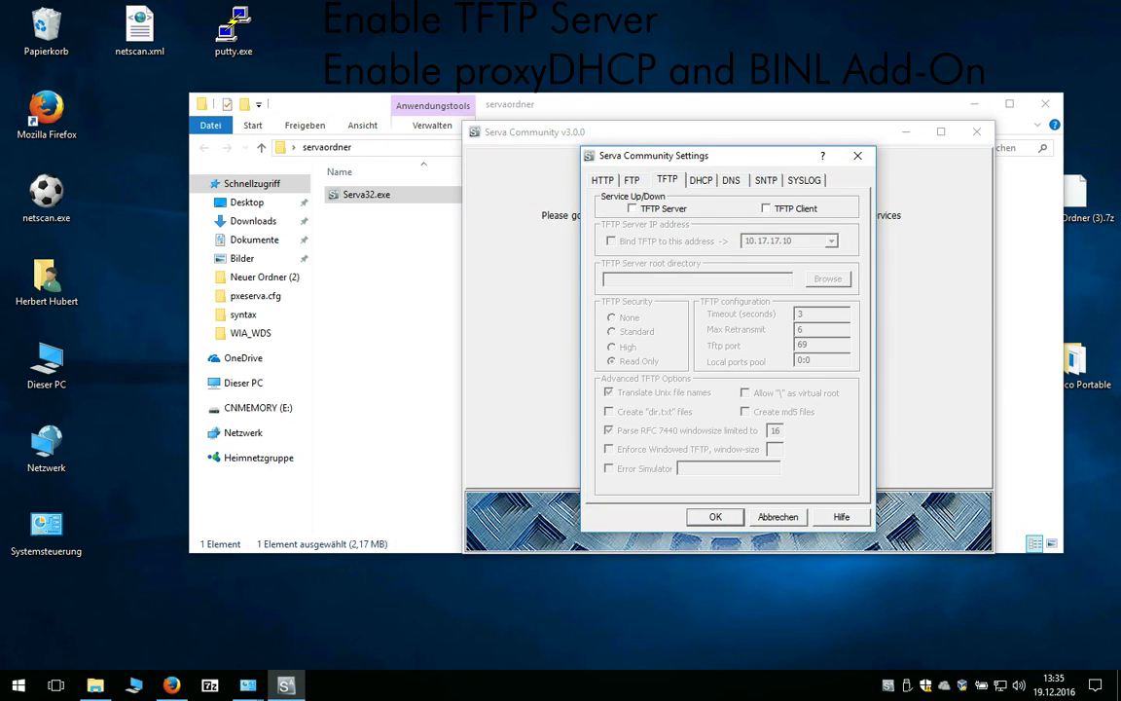
left_click(632, 208)
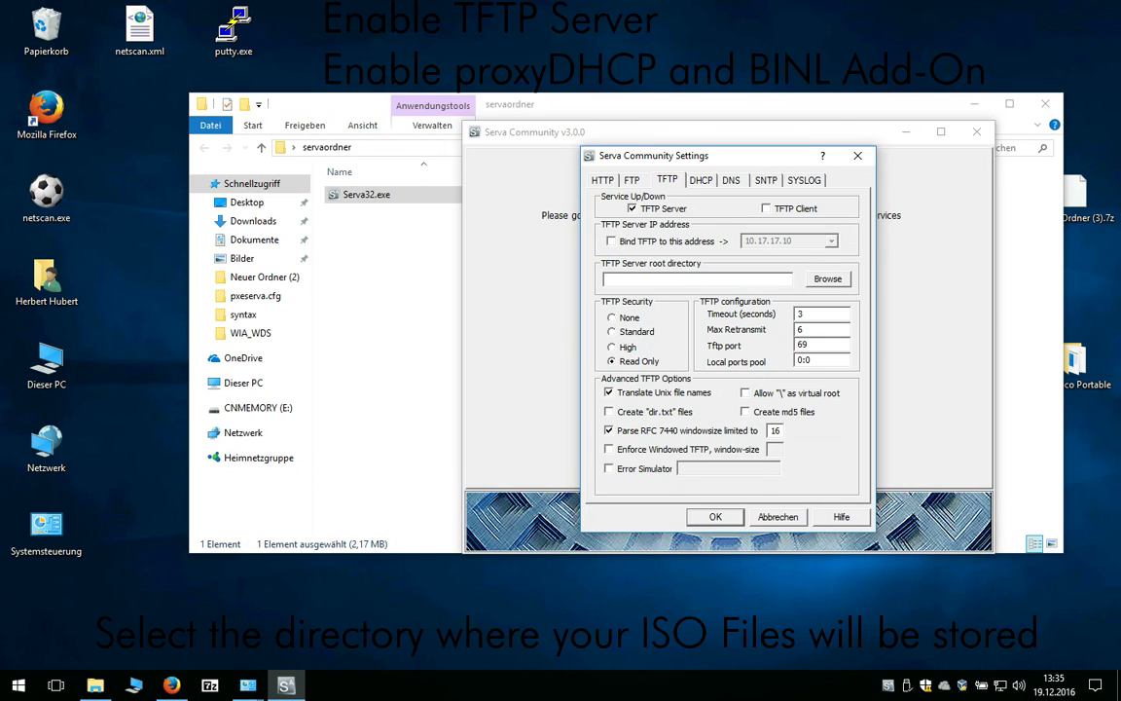
left_click(827, 278)
left_click(625, 281)
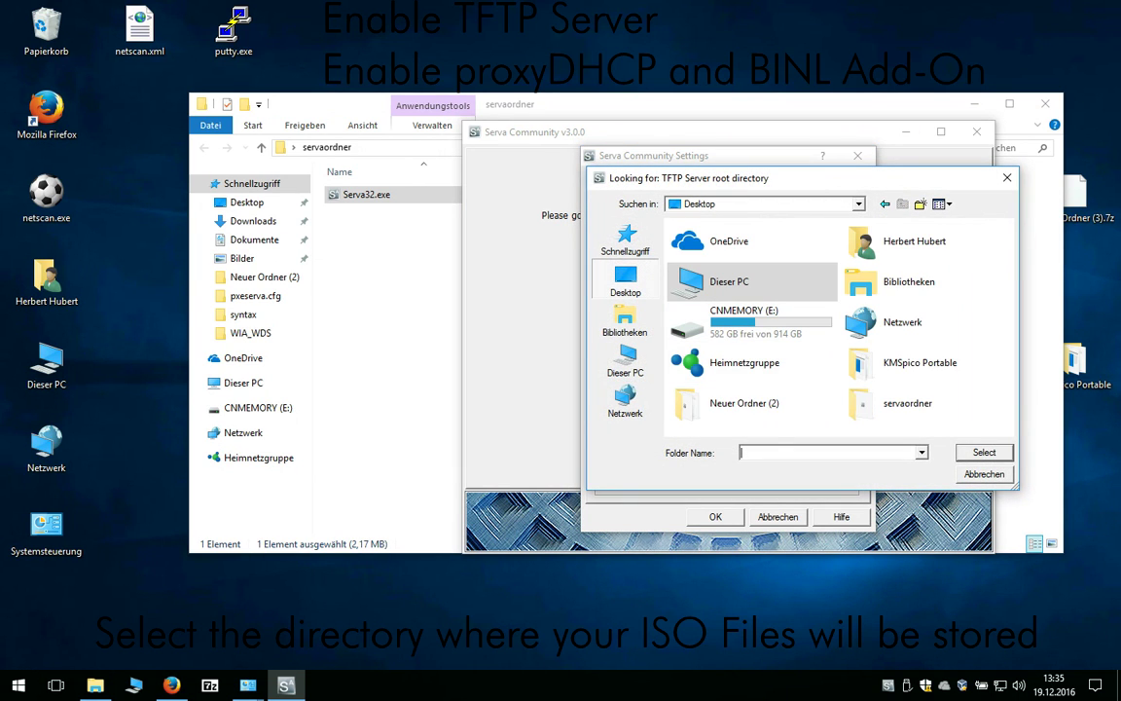
left_click_drag(881, 488, 881, 599)
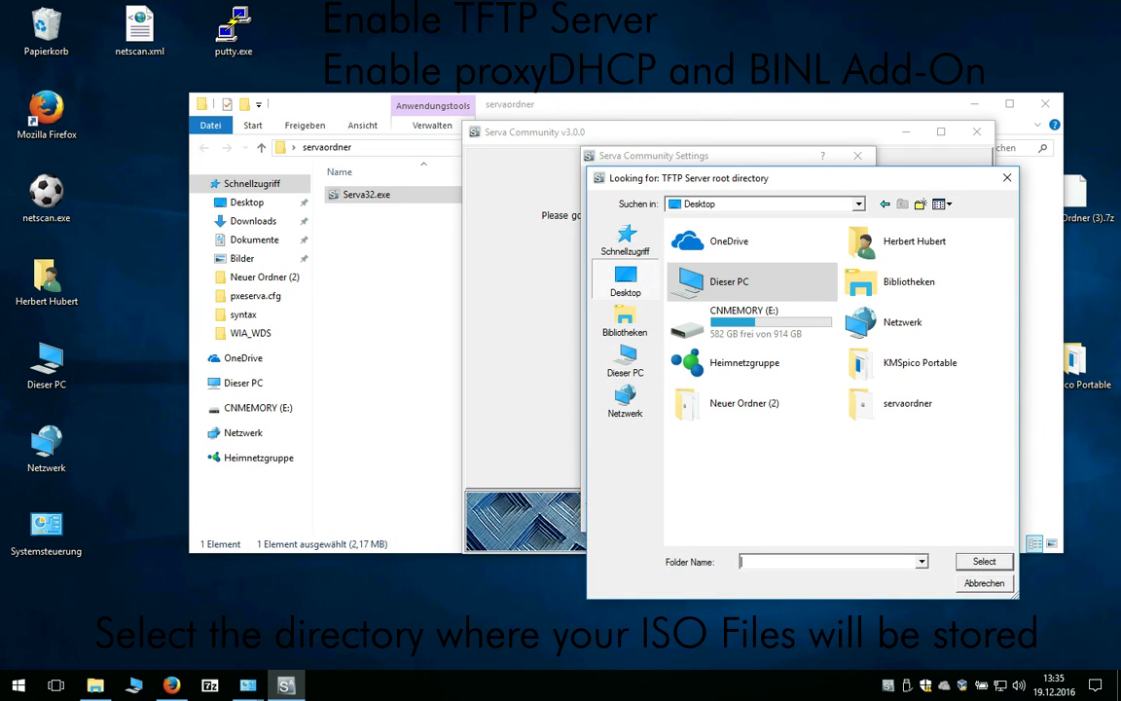
left_click(878, 406)
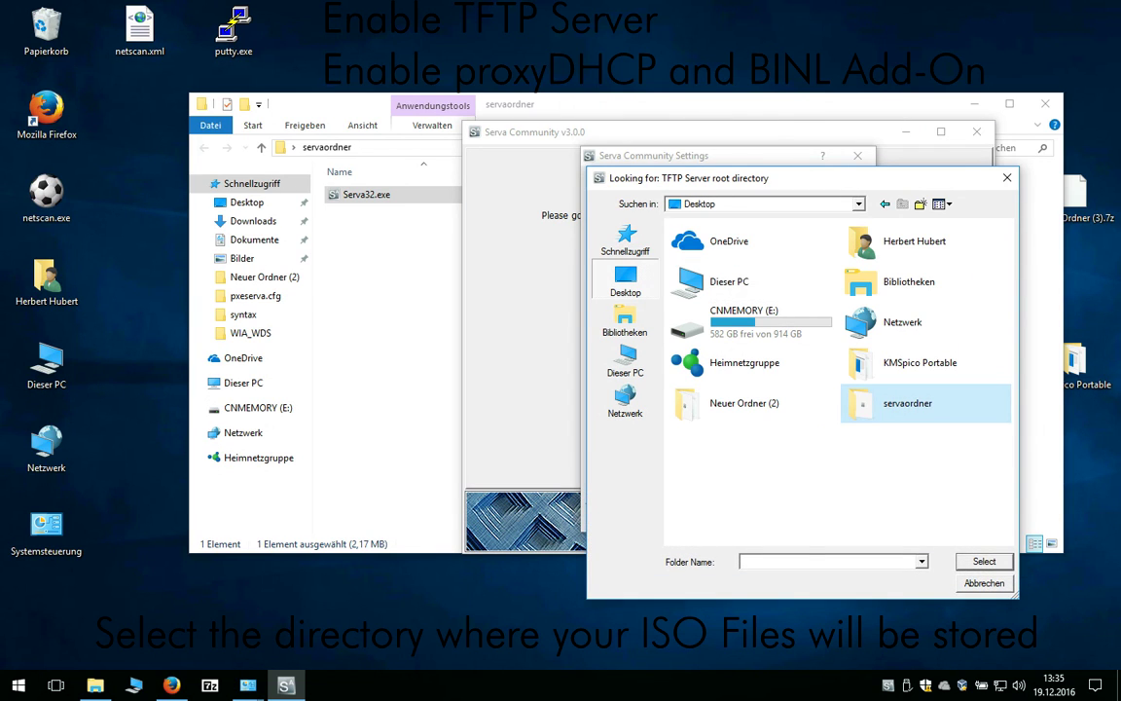
double_click(907, 403)
left_click(984, 561)
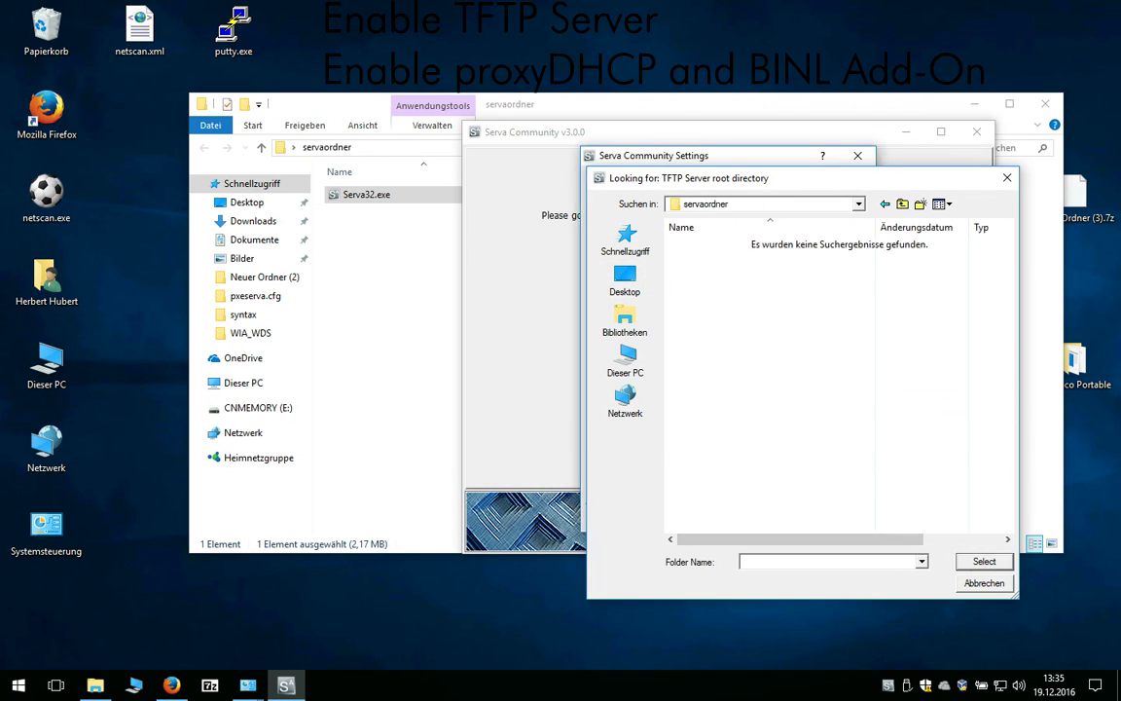
key("Return")
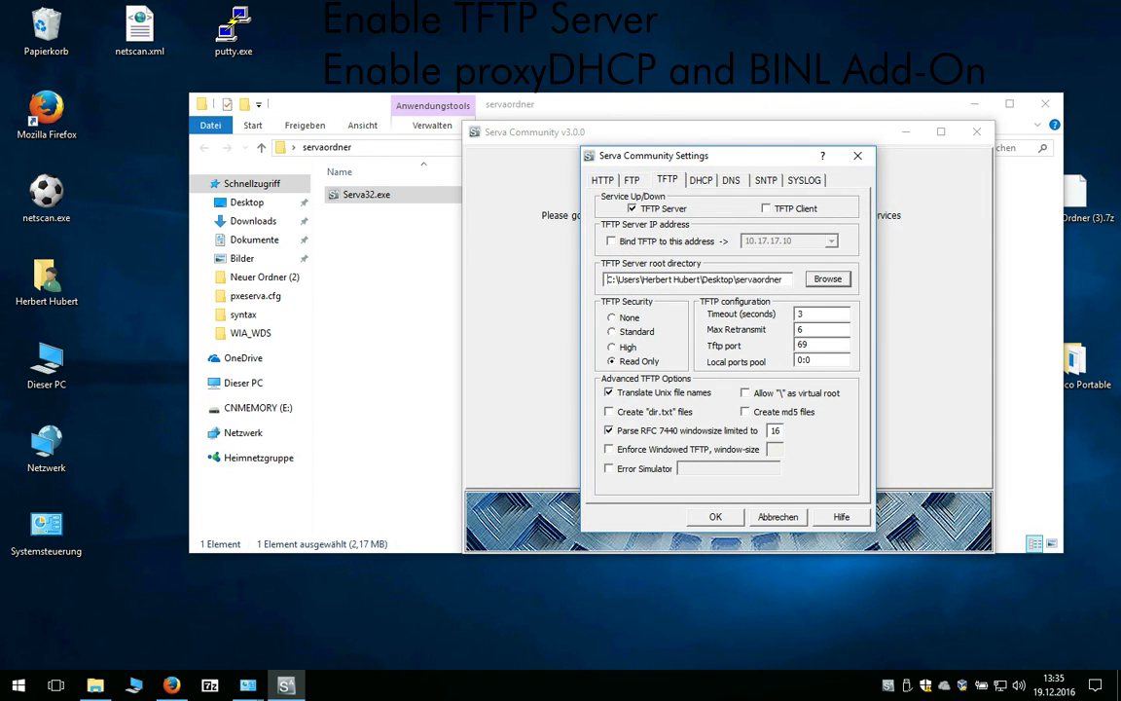
- Enable proxyDHCP and the BINL add-on in the DHCP settings and save the configuration
left_click(701, 180)
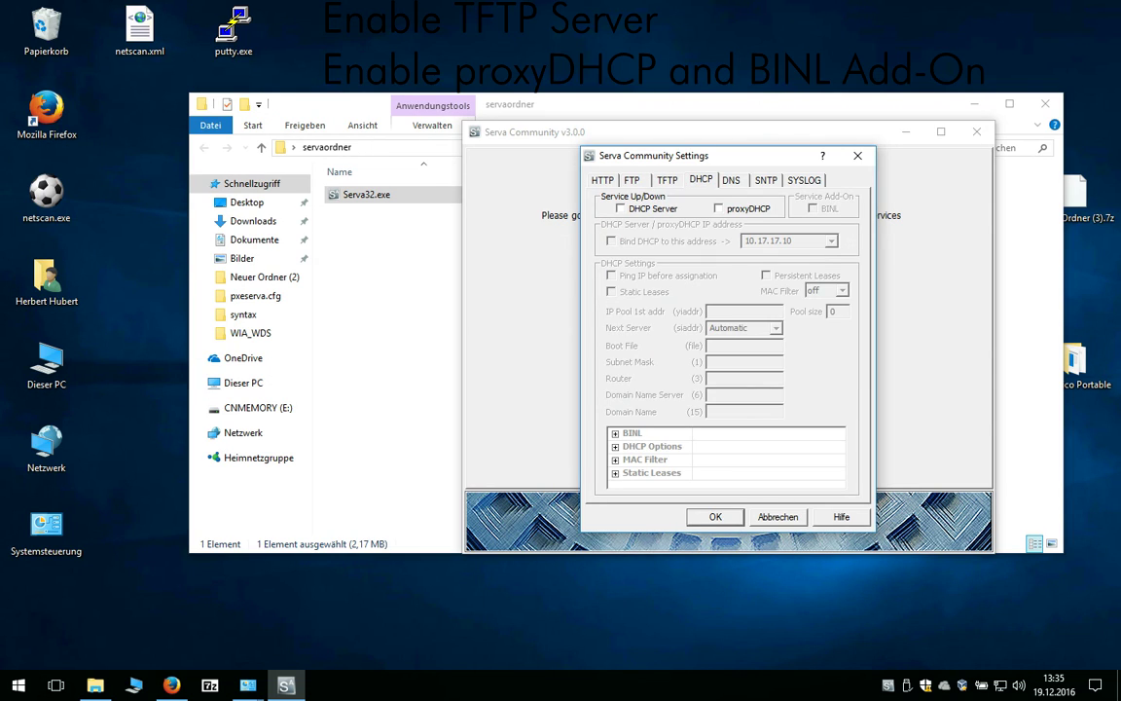
left_click(718, 208)
left_click(813, 208)
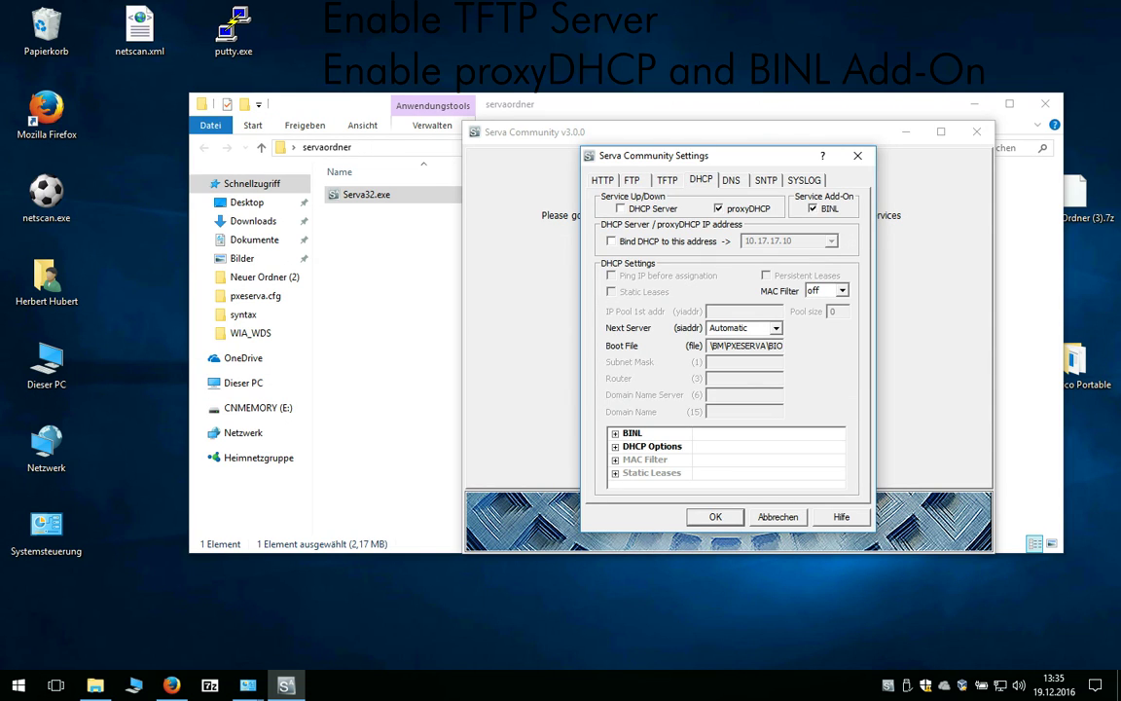
key("Return")
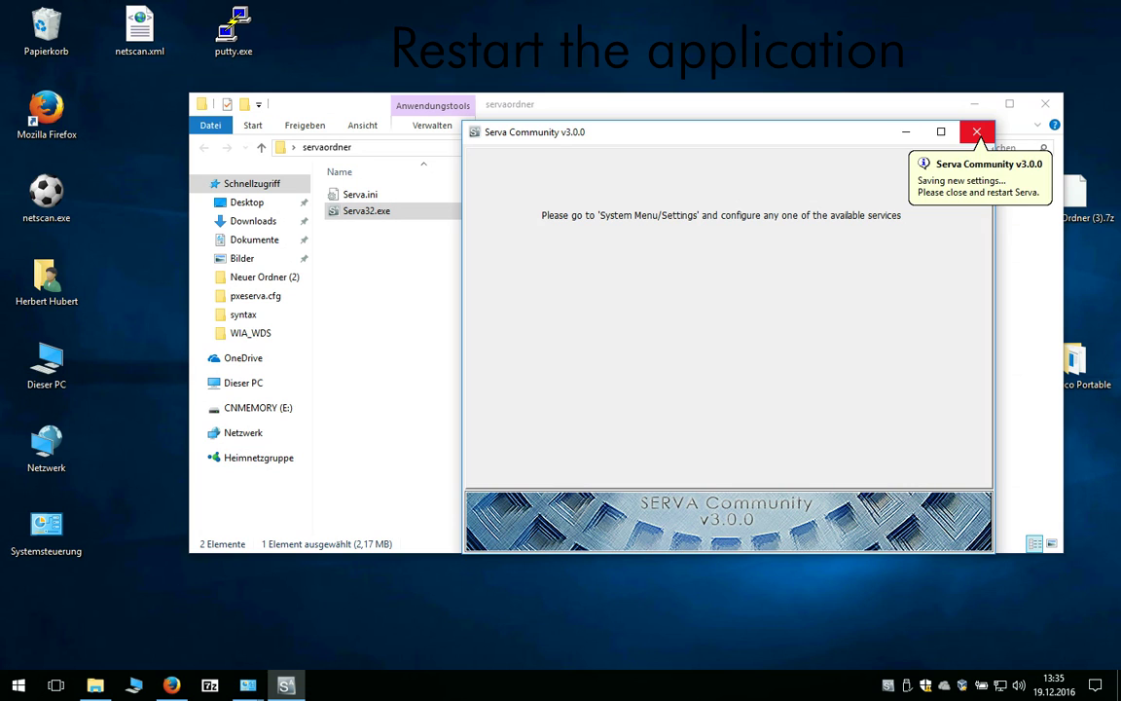
- Restart Serva from Serva32.exe and dismiss the Community licence notice
left_click(978, 134)
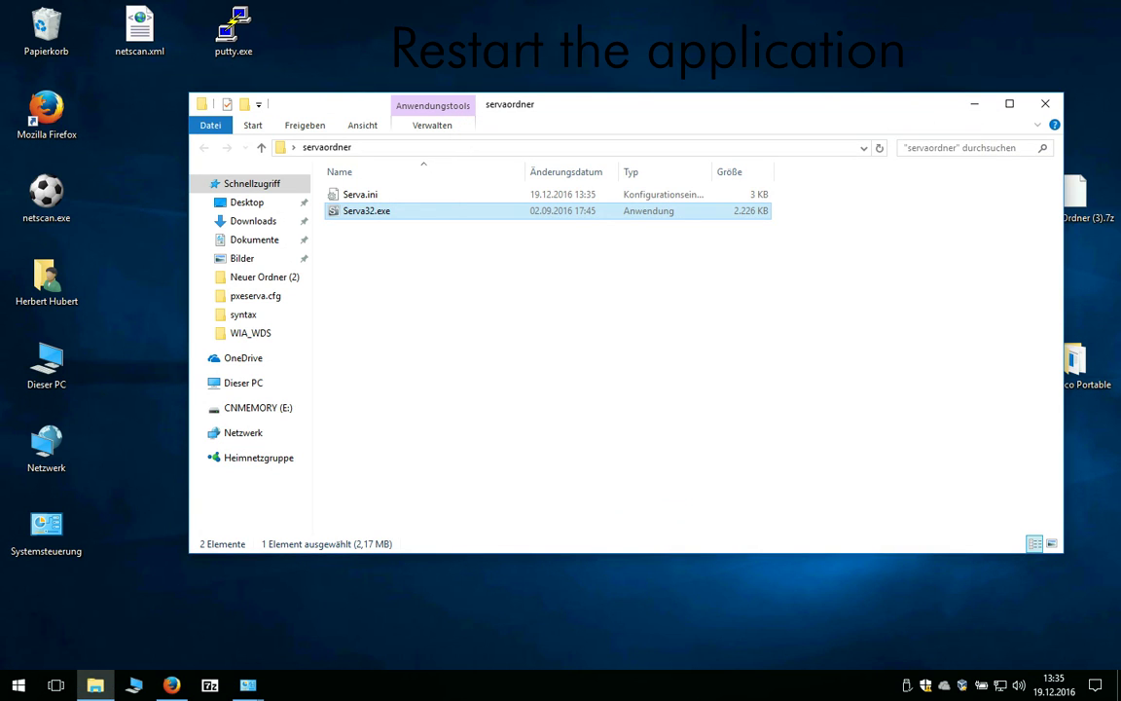
key("Return")
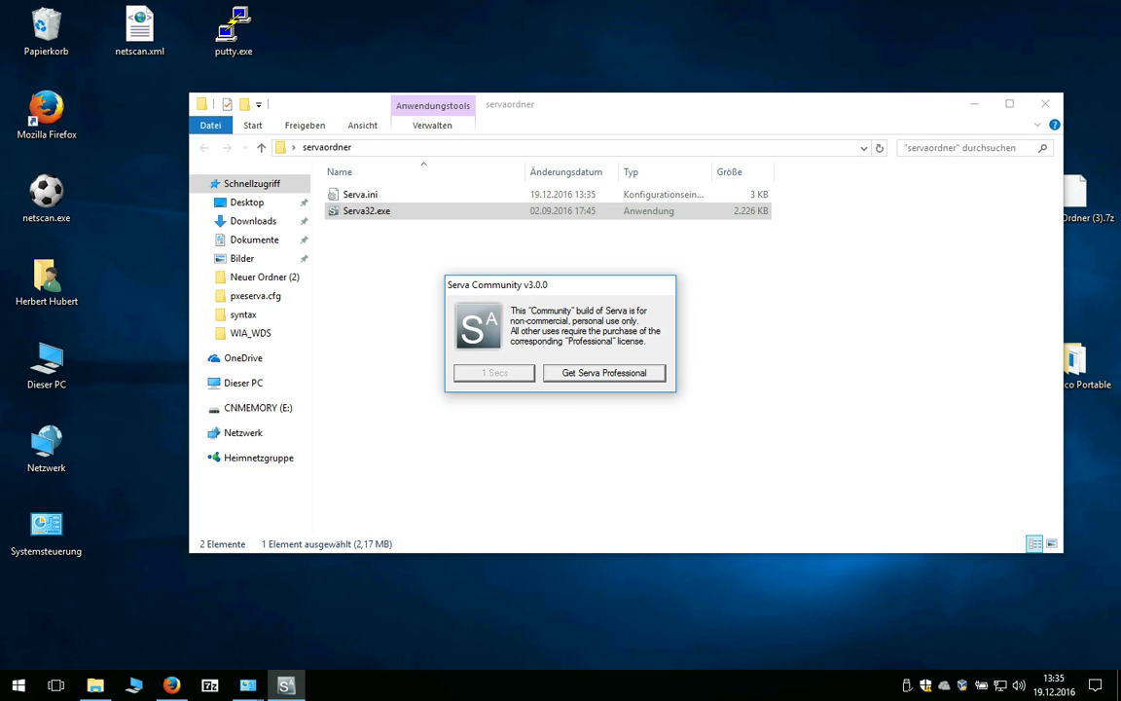
left_click(493, 373)
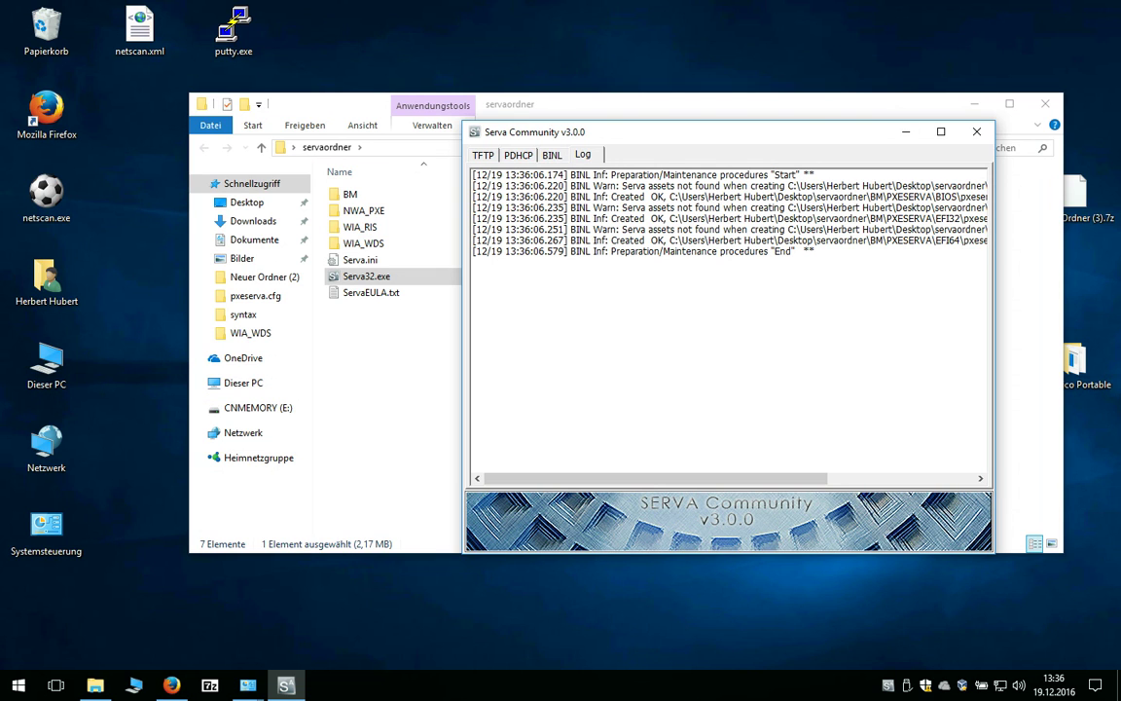
- Review the DHCP, DNS, SNTP, SYSLOG, TFTP, FTP and HTTP settings without changing them
left_click(700, 179)
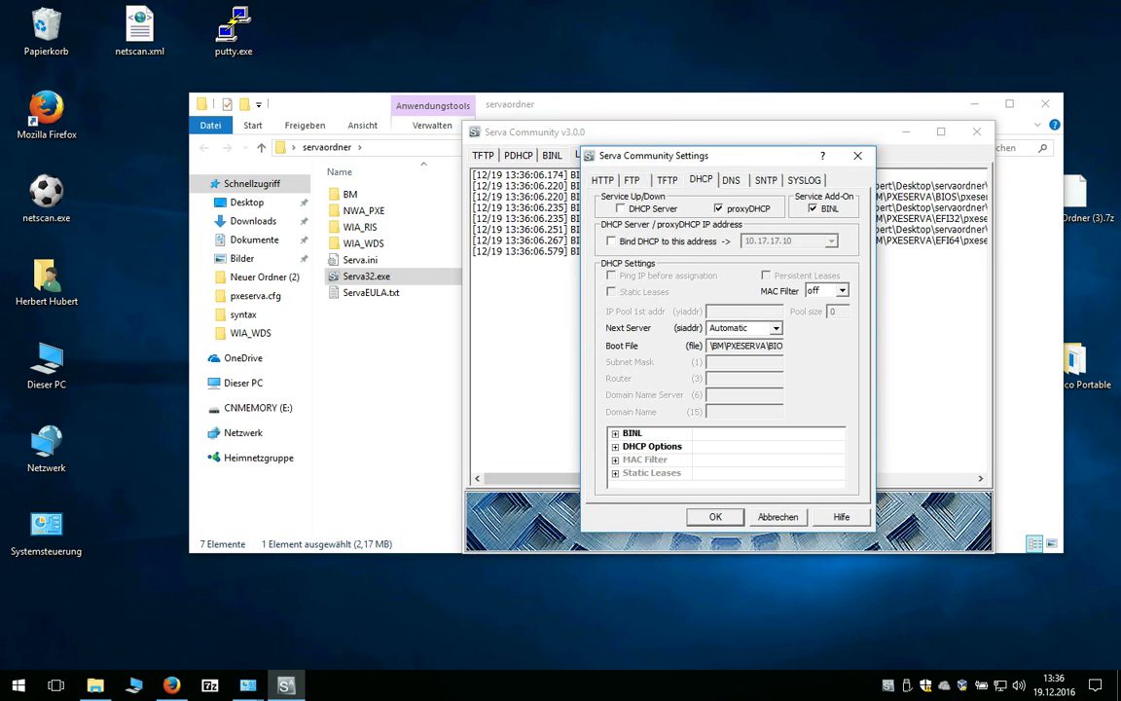
left_click(730, 180)
left_click(766, 180)
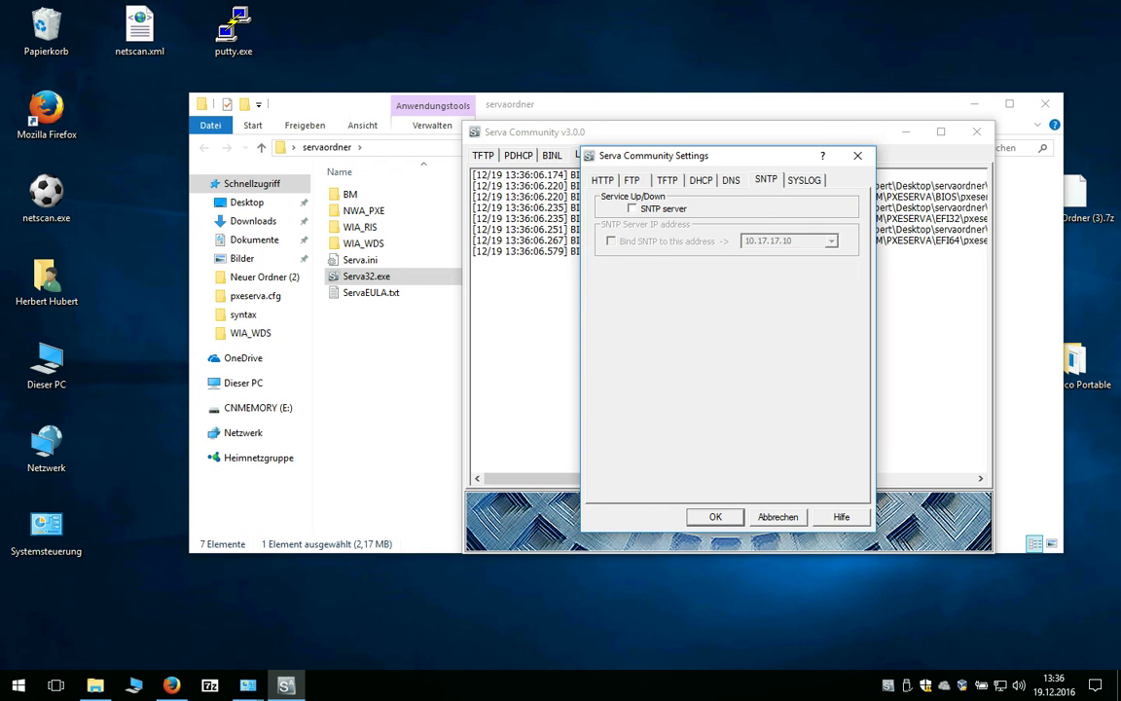
key("Right")
key("Left")
key("Left")
key("Left")
key("Left")
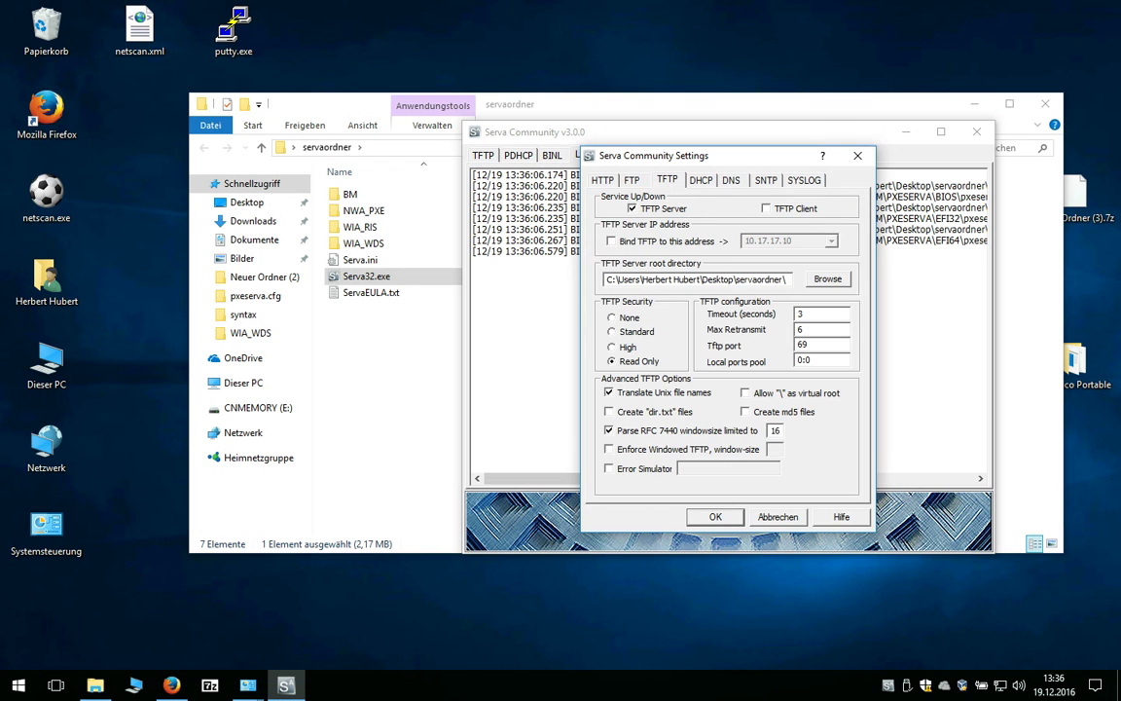
key("Left")
key("Left")
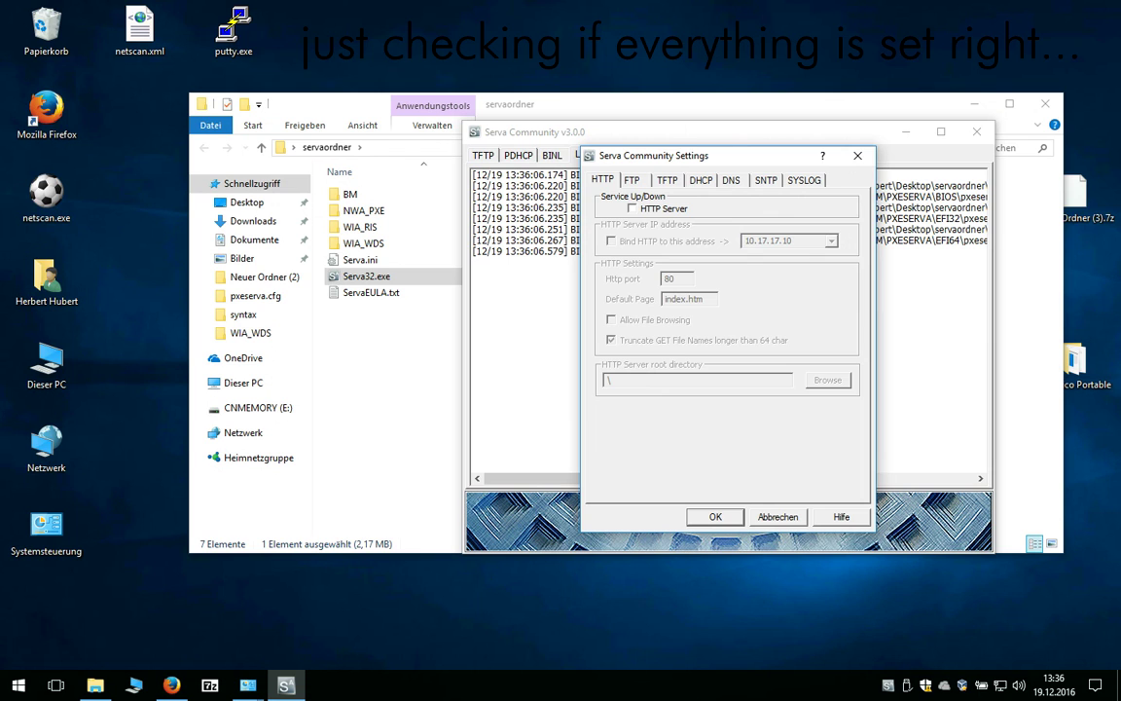
left_click(778, 517)
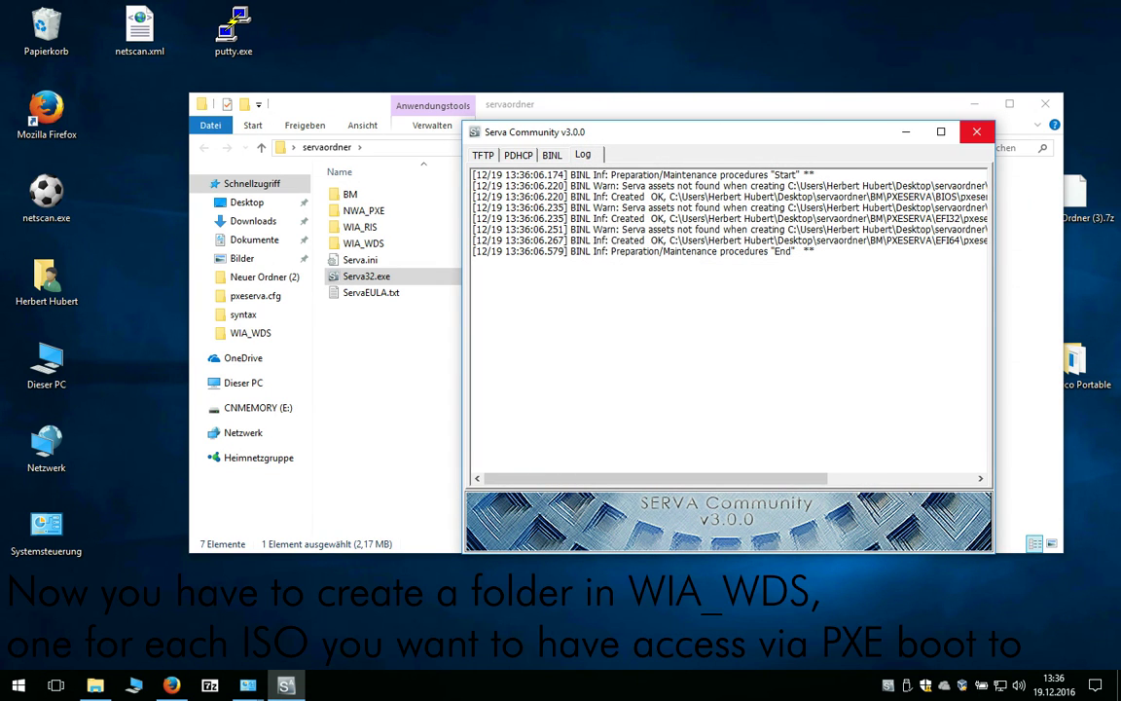
- Close Serva and create a folder named win10_32bit inside WIA_WDS
left_click(976, 132)
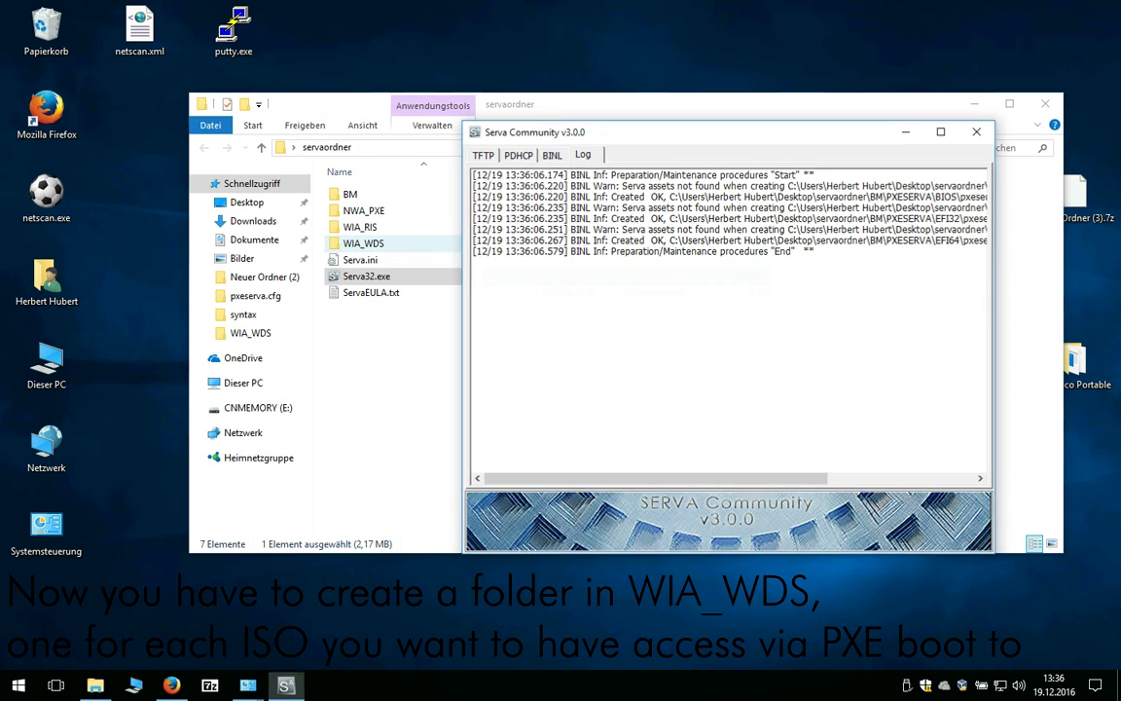
double_click(363, 243)
right_click(401, 238)
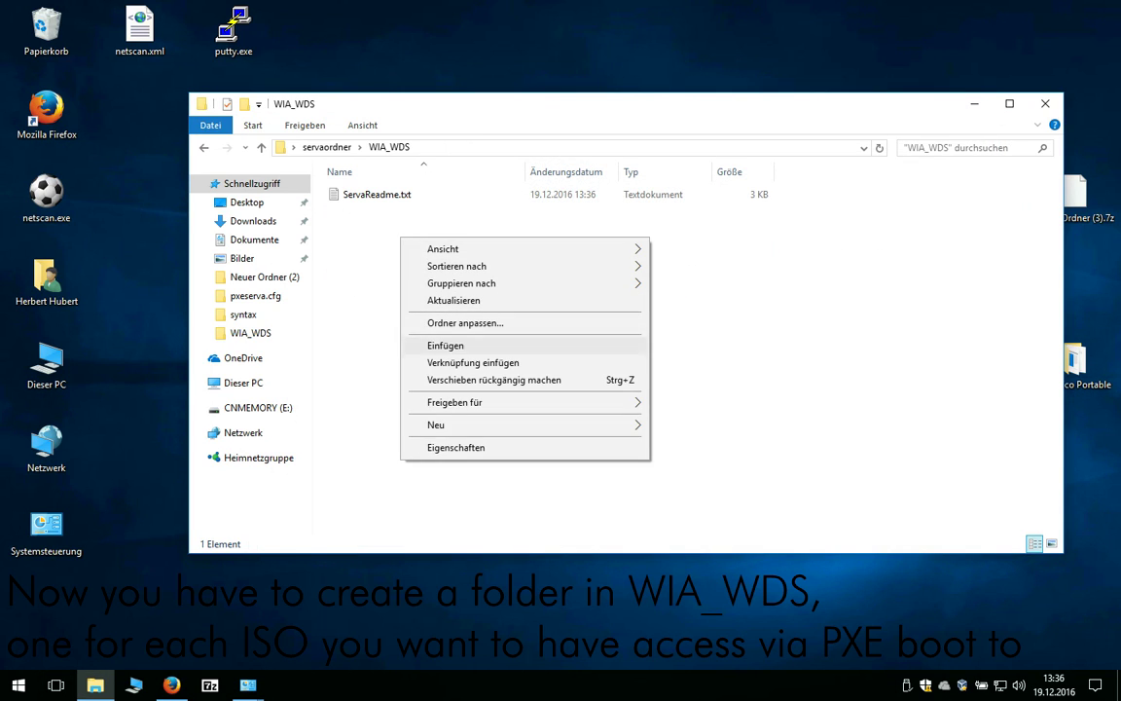
mouse_move(526, 424)
left_click(681, 426)
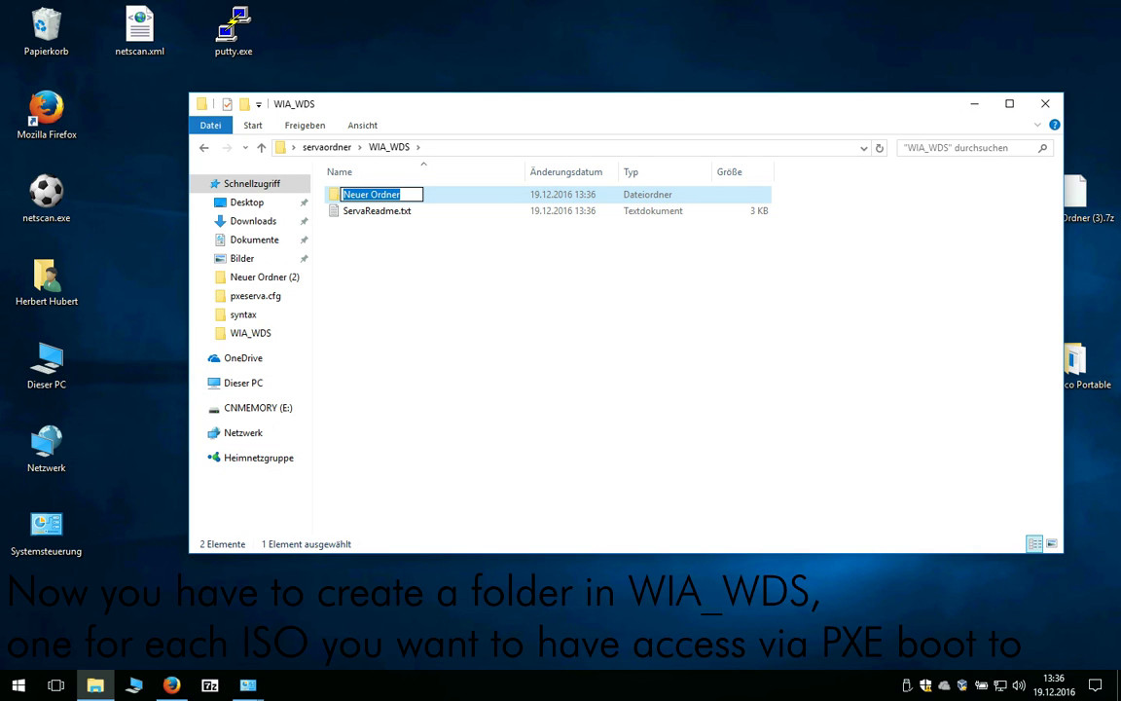
type("win10")
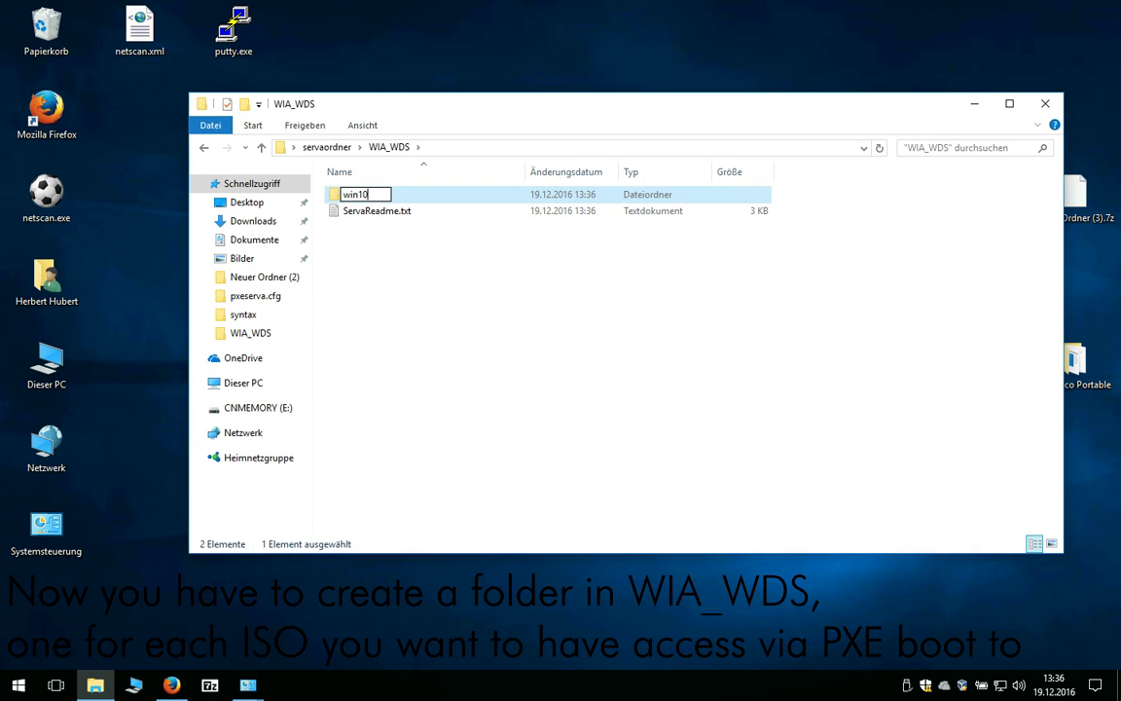
type("_32")
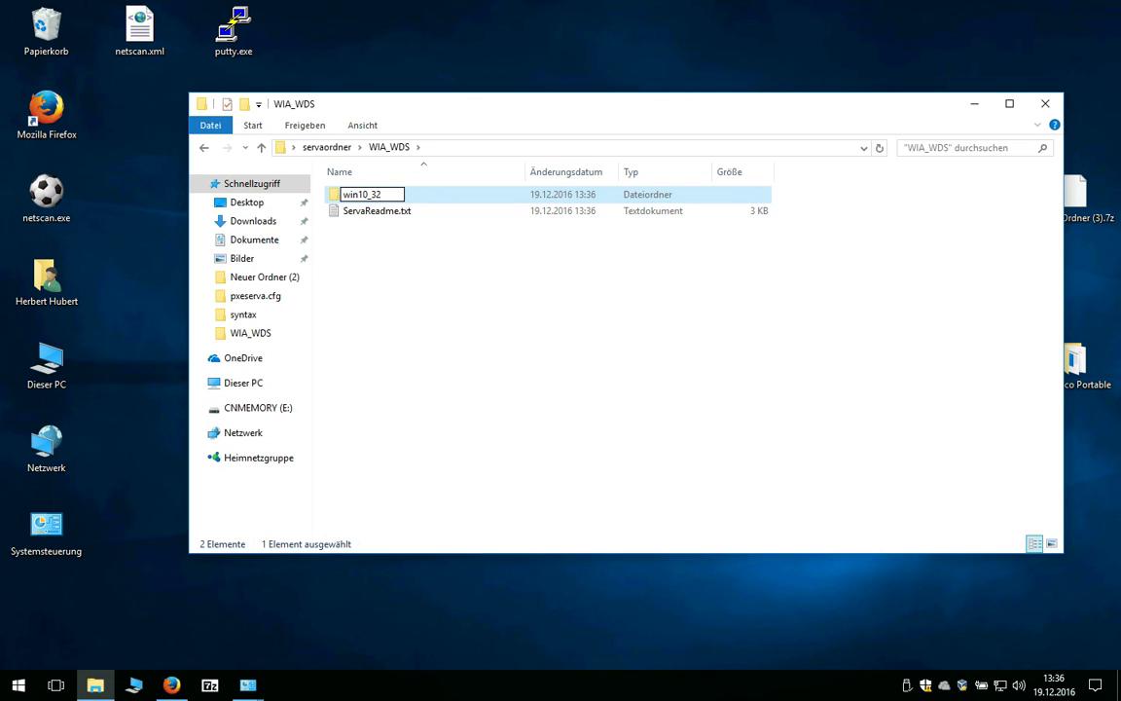
type("bit")
key("Return")
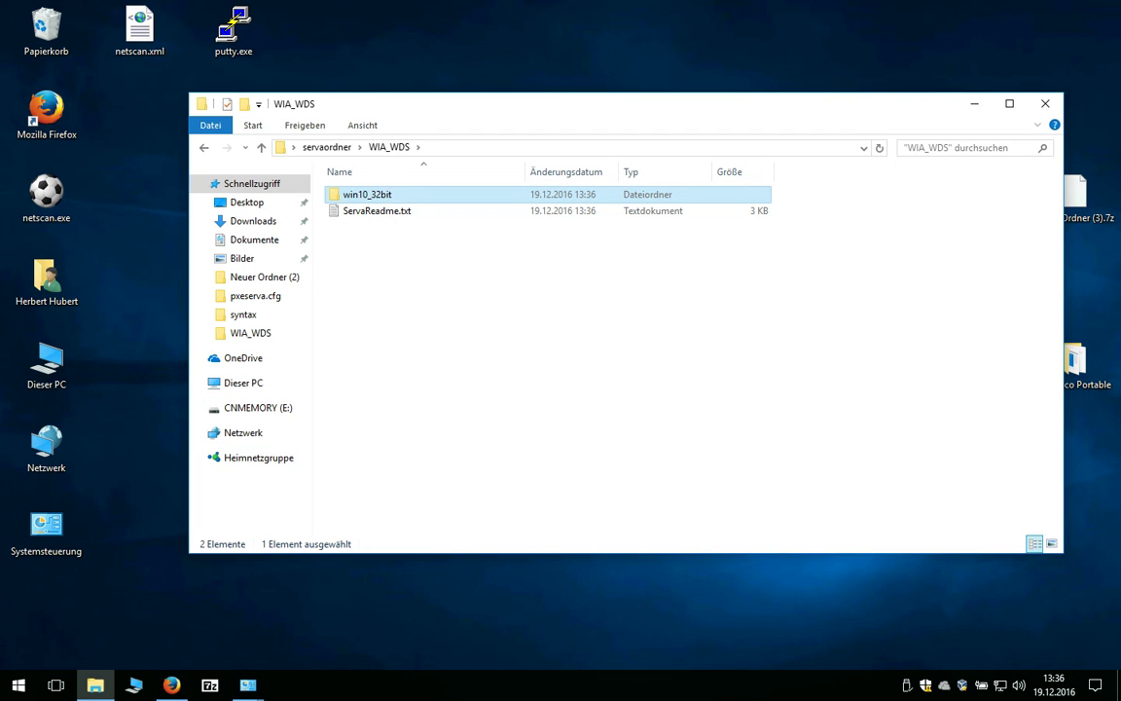
- Open the Win10_1607_German_x32 ISO from the desktop in 7-Zip and extract all its contents into the win10_32bit folder
left_click_drag(441, 111, 759, 113)
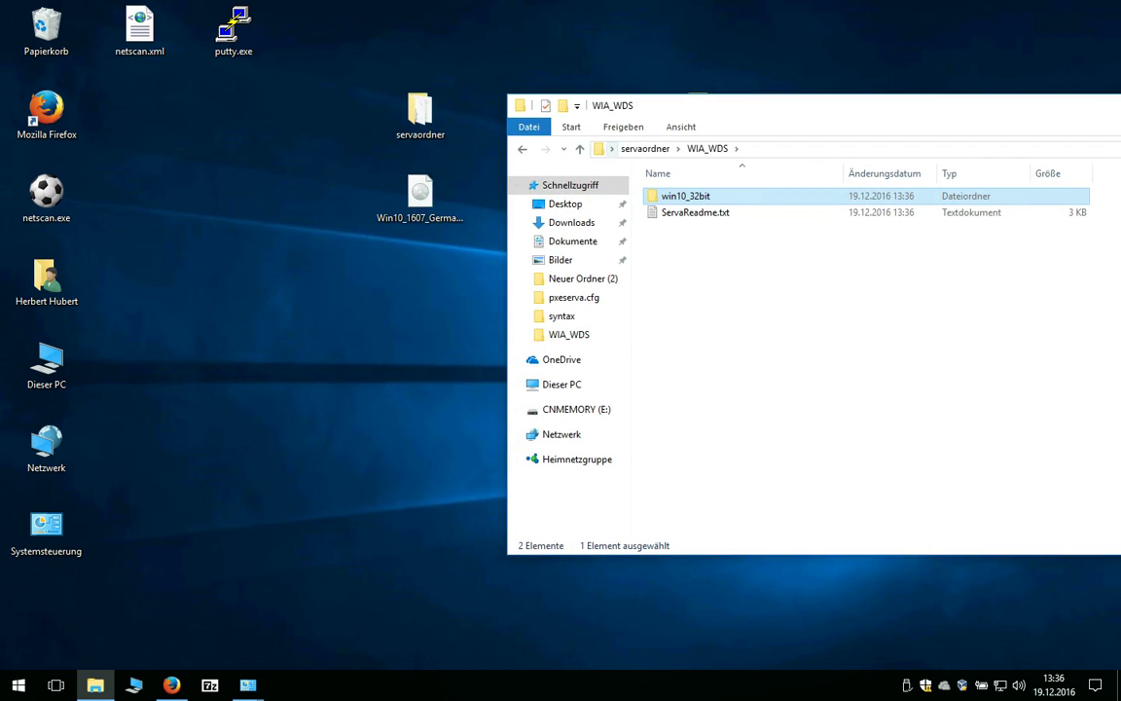
right_click(427, 195)
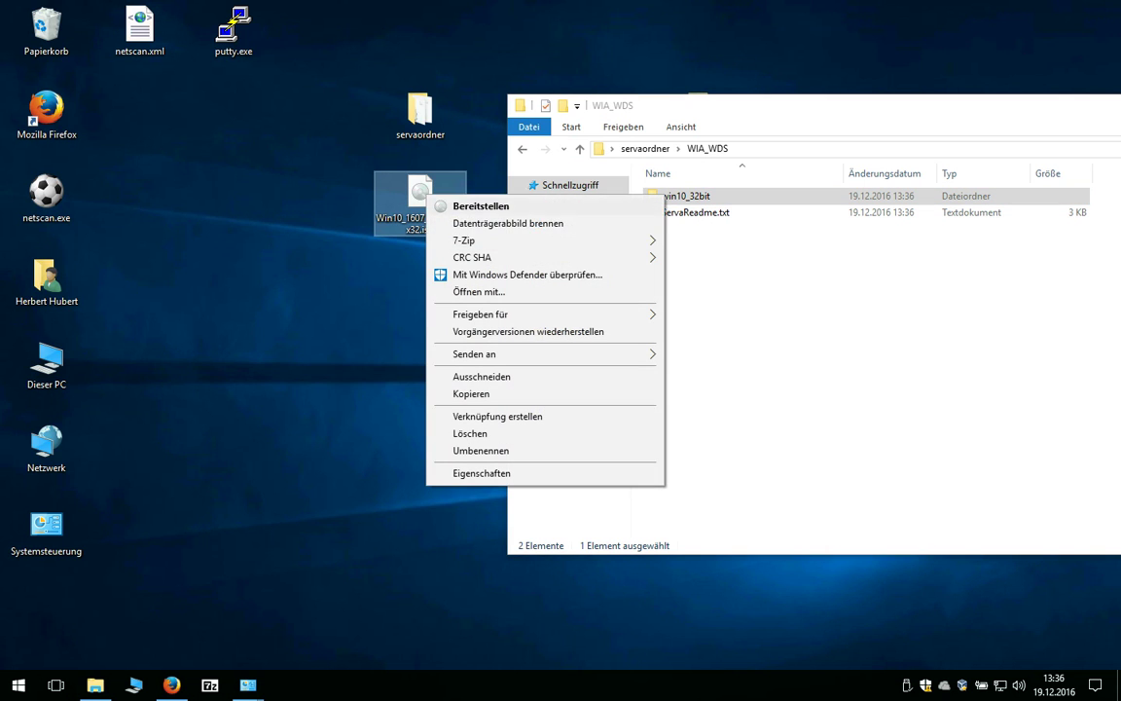
mouse_move(477, 241)
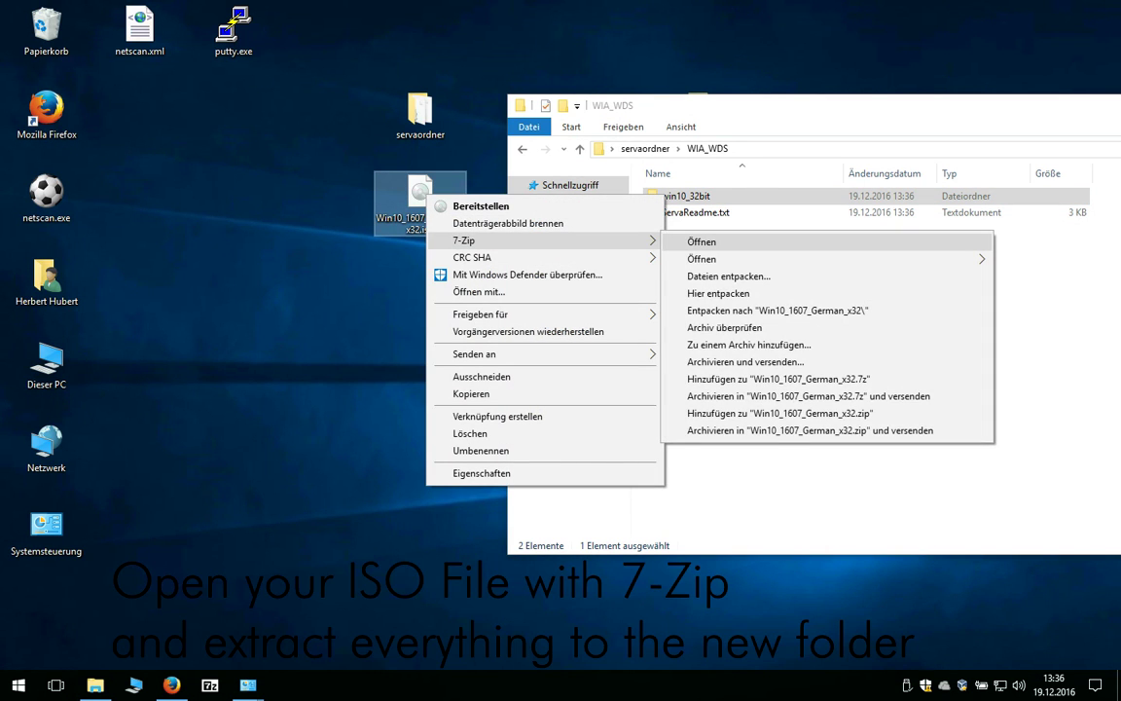
left_click(701, 241)
left_click_drag(693, 82, 758, 272)
double_click(711, 195)
key("alt+Tab")
key("ctrl+a")
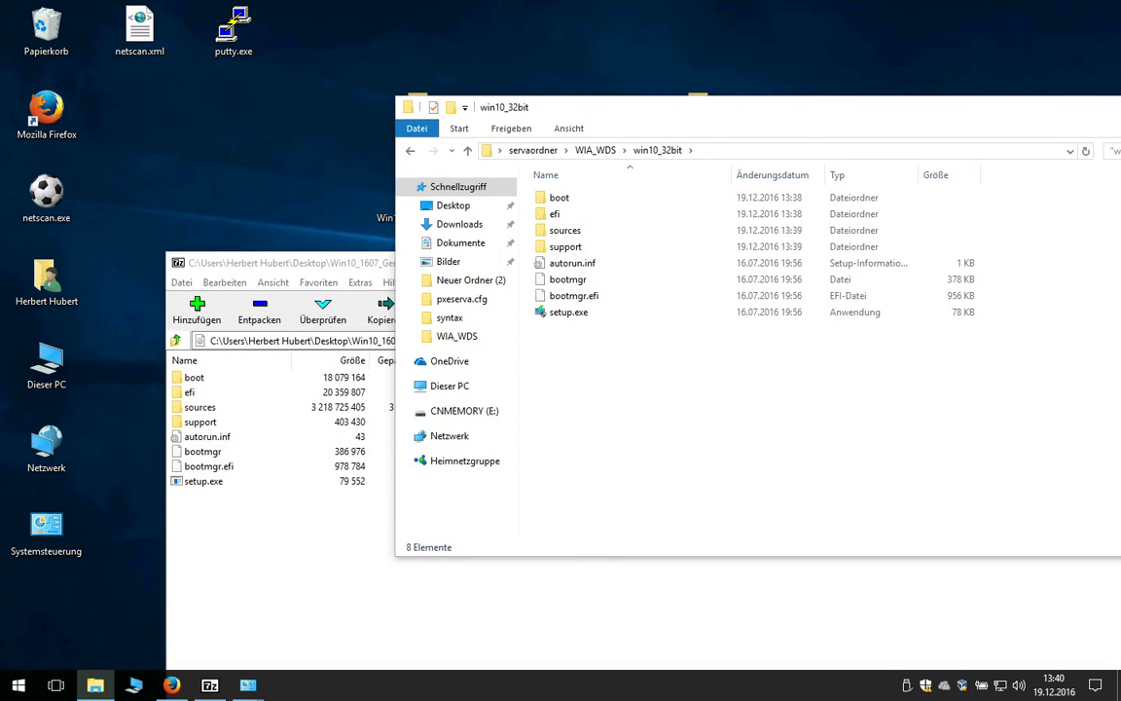
- Close the 7-Zip archive window and return from win10_32bit to the WIA_WDS folder
left_click(178, 263)
left_click(219, 377)
left_click(178, 262)
left_click(219, 376)
left_click_drag(684, 109, 508, 106)
key("alt+Up")
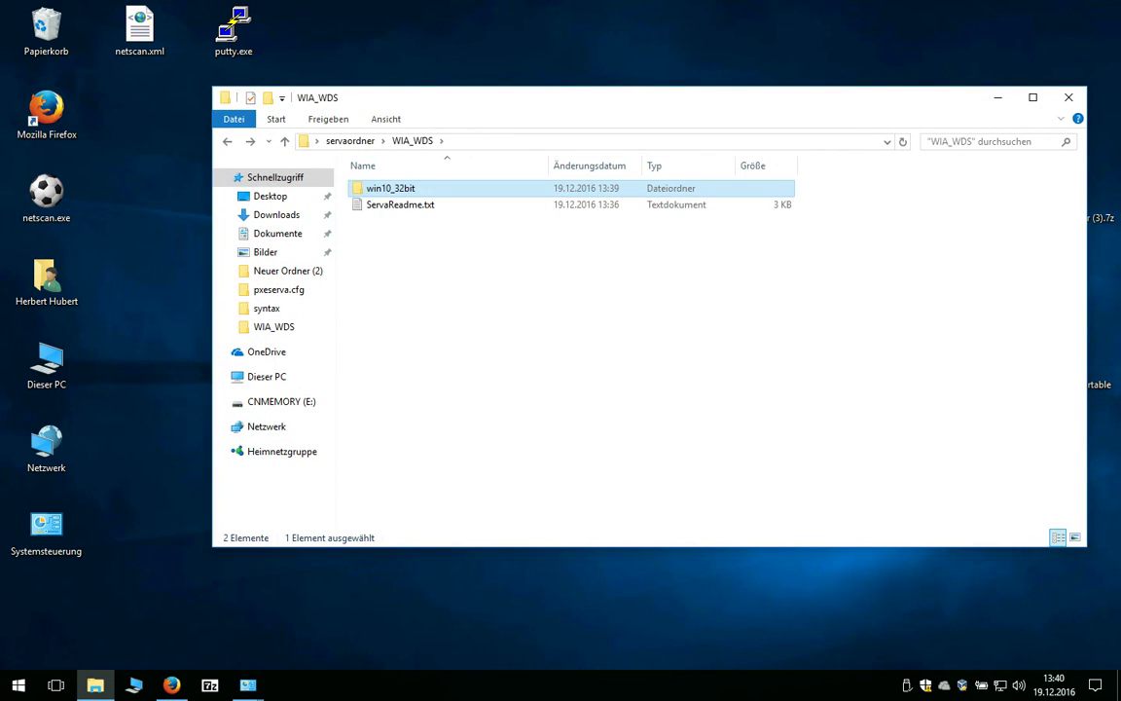
right_click(407, 189)
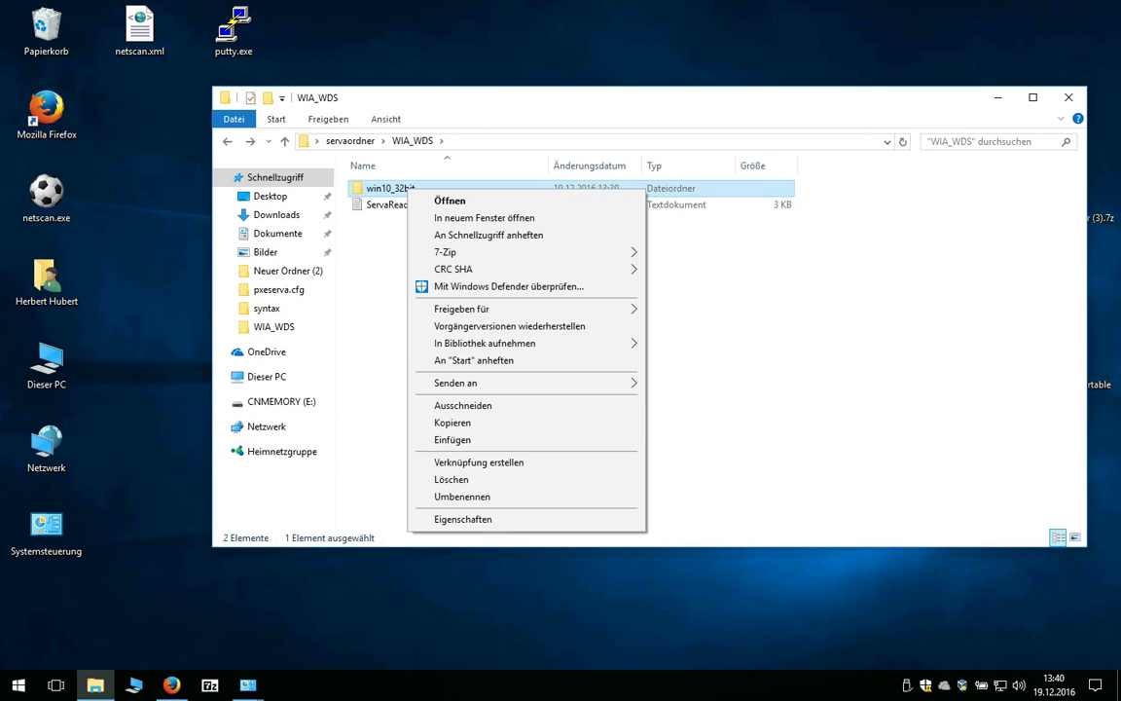
key("Escape")
- Go up to servaordner and open the sharing properties of the WIA_WDS folder
key("alt+Up")
key("shift+F10")
key("Down")
key("Down")
key("Down")
key("Down")
key("Down")
key("Down")
key("Right")
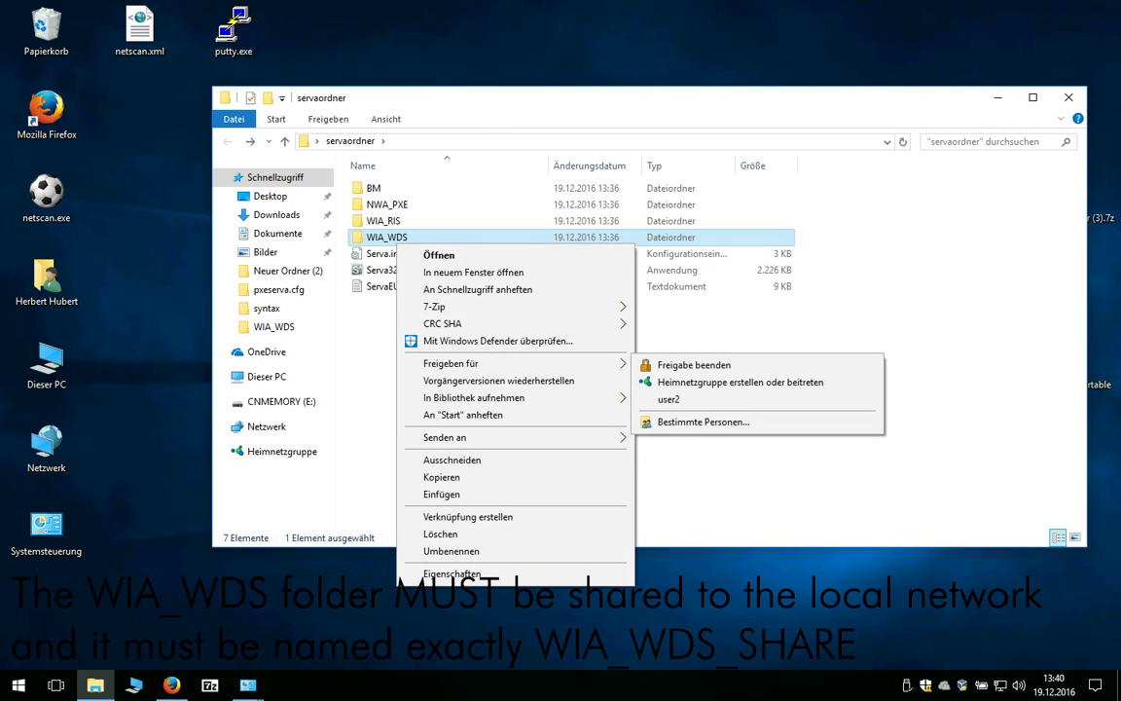
left_click(452, 573)
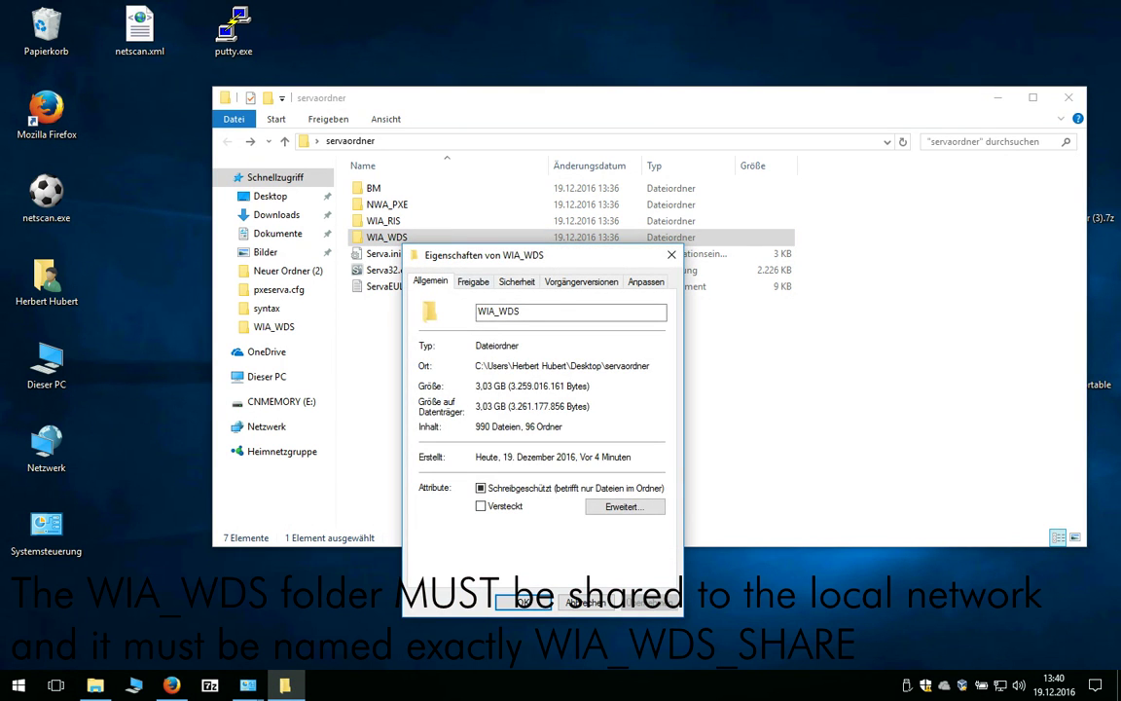
left_click(473, 281)
left_click_drag(524, 255, 741, 121)
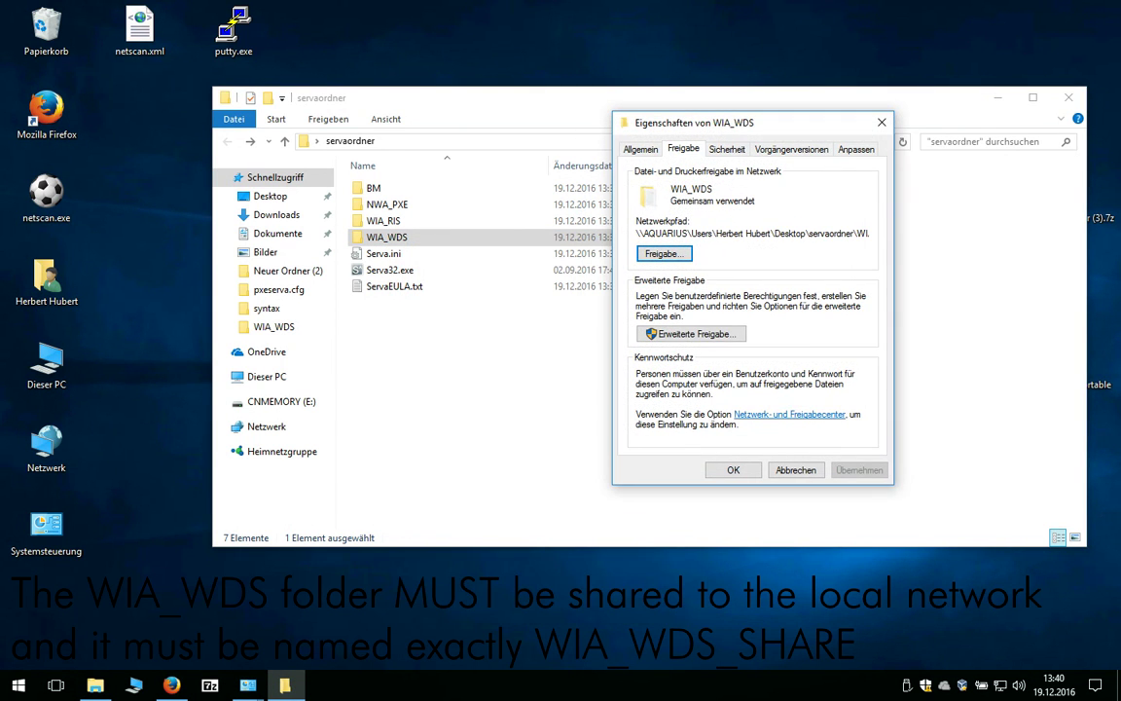
- Turn on advanced sharing for the WIA_WDS folder and set its share name to WIA_WDS_SHARE
left_click(691, 333)
key("space")
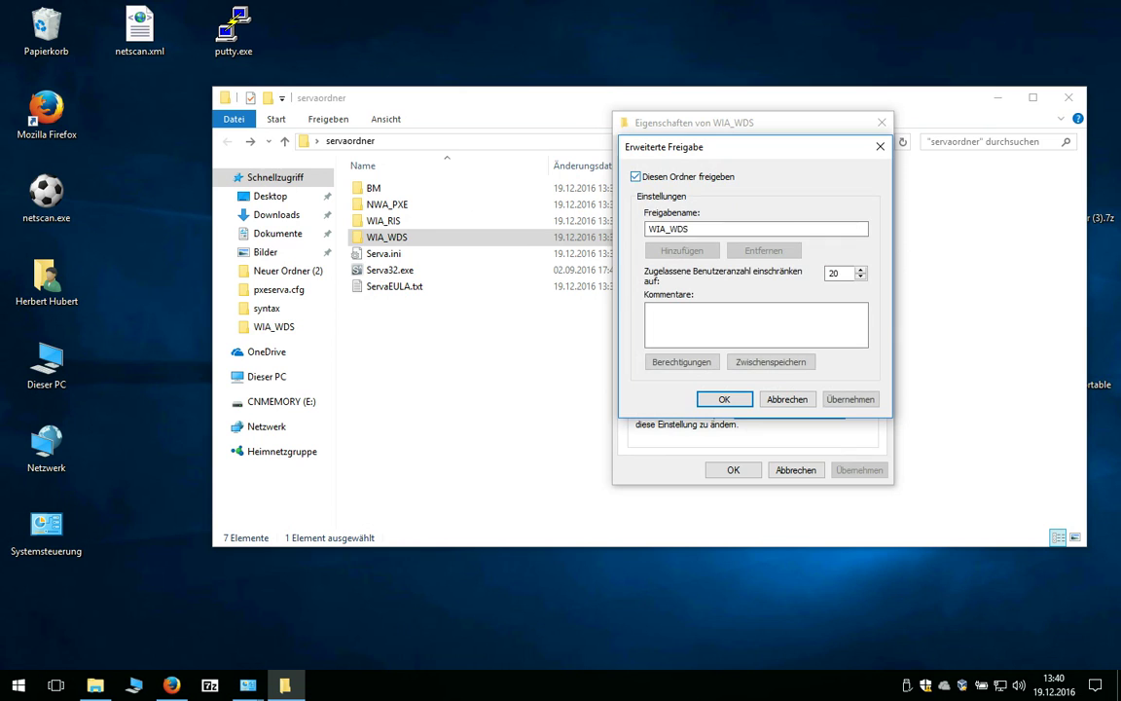
type("_SHARE")
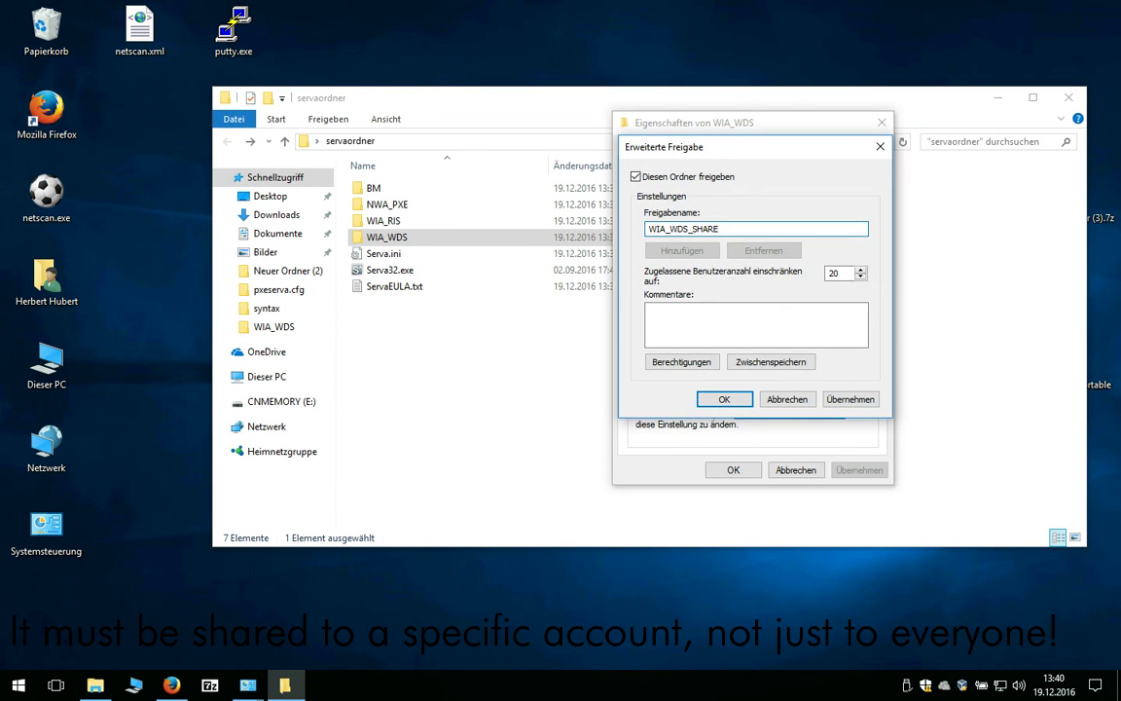
- Open the permissions of the WIA_WDS_SHARE share and add a local user account of this PC by entering its name
key("Tab")
key("Tab")
key("Tab")
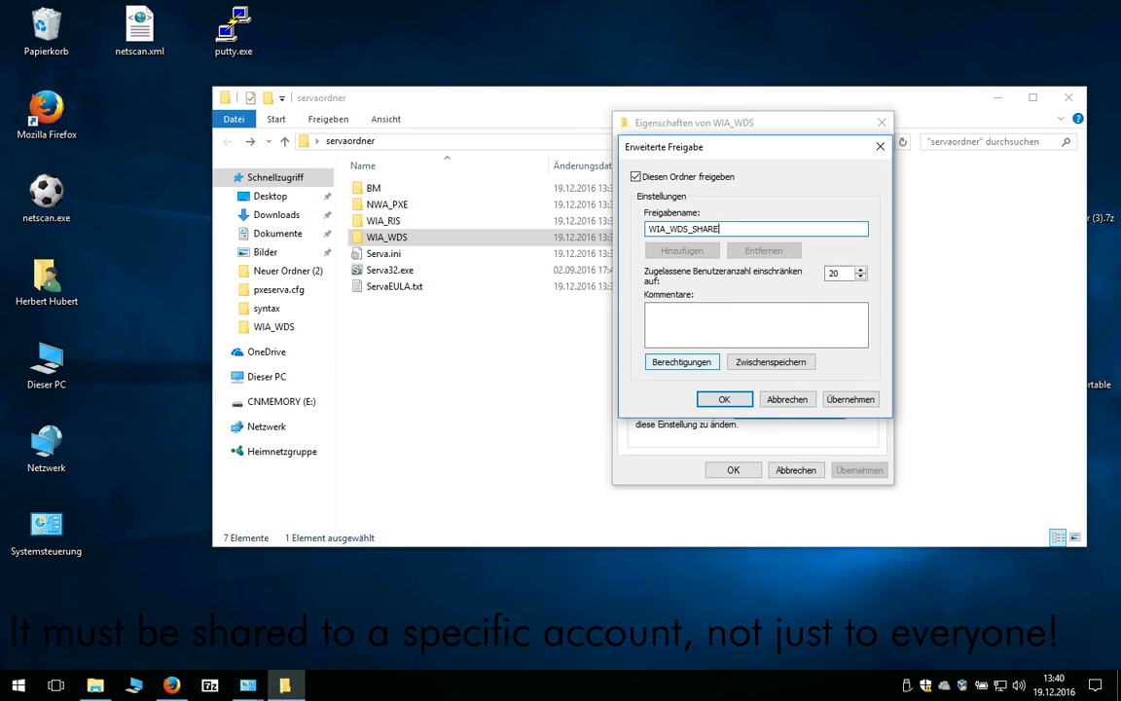
key("Return")
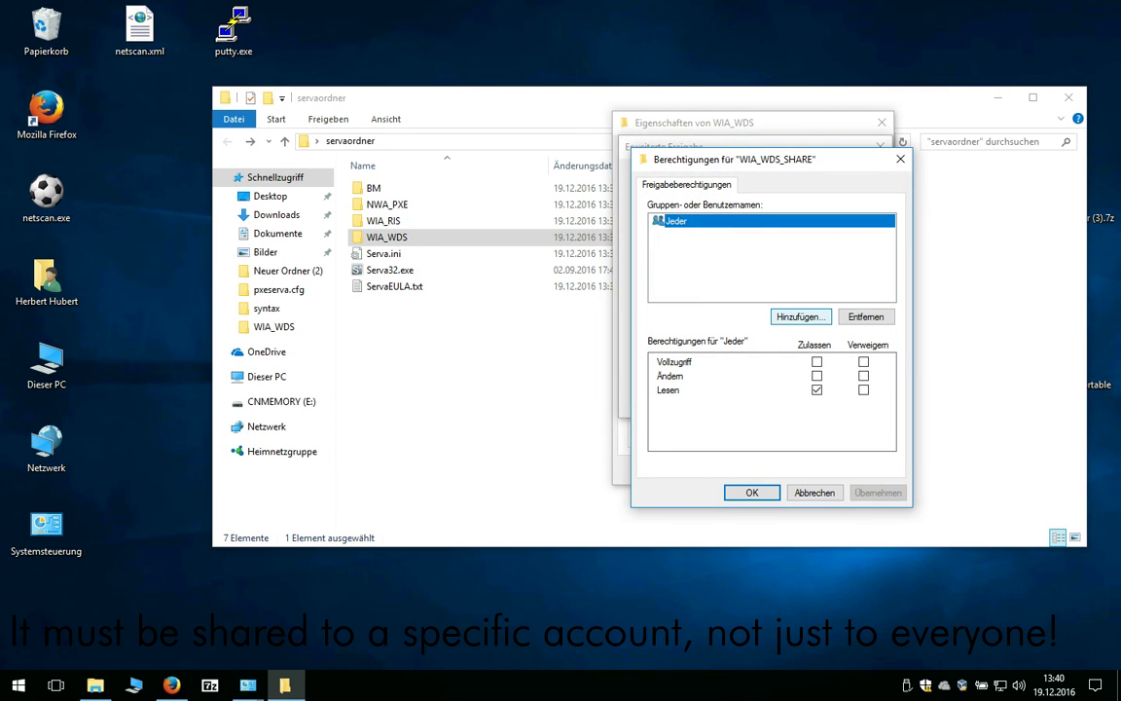
left_click(800, 316)
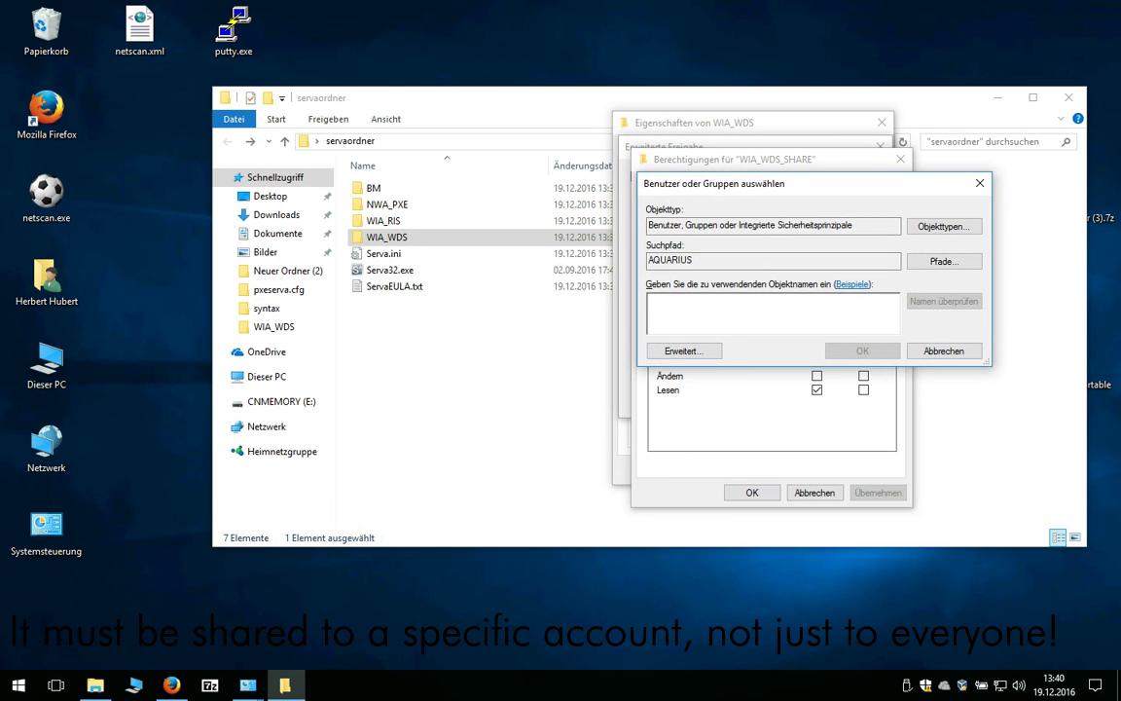
type("H")
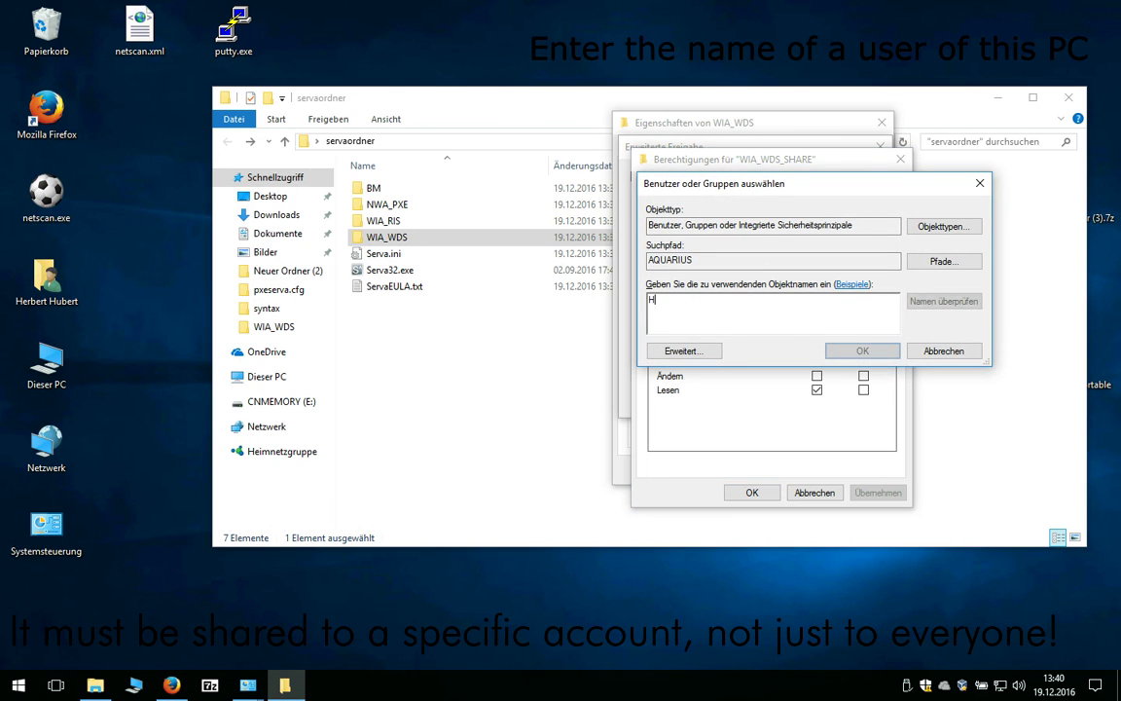
type("erbert Hubert")
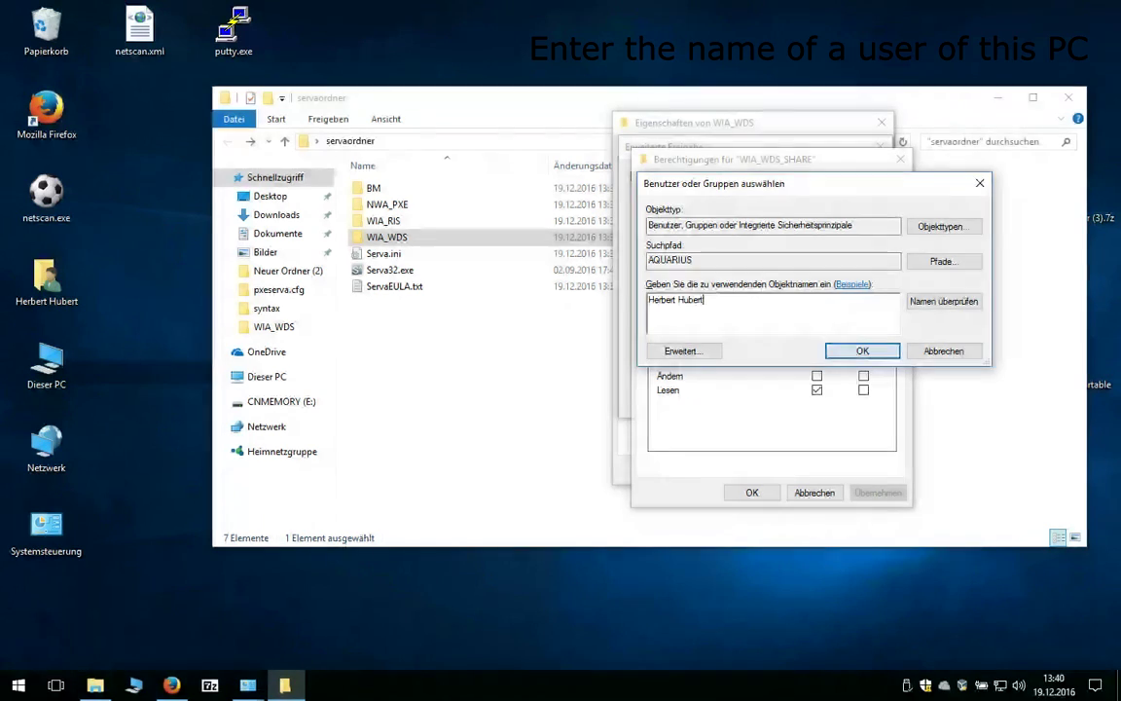
key("Return")
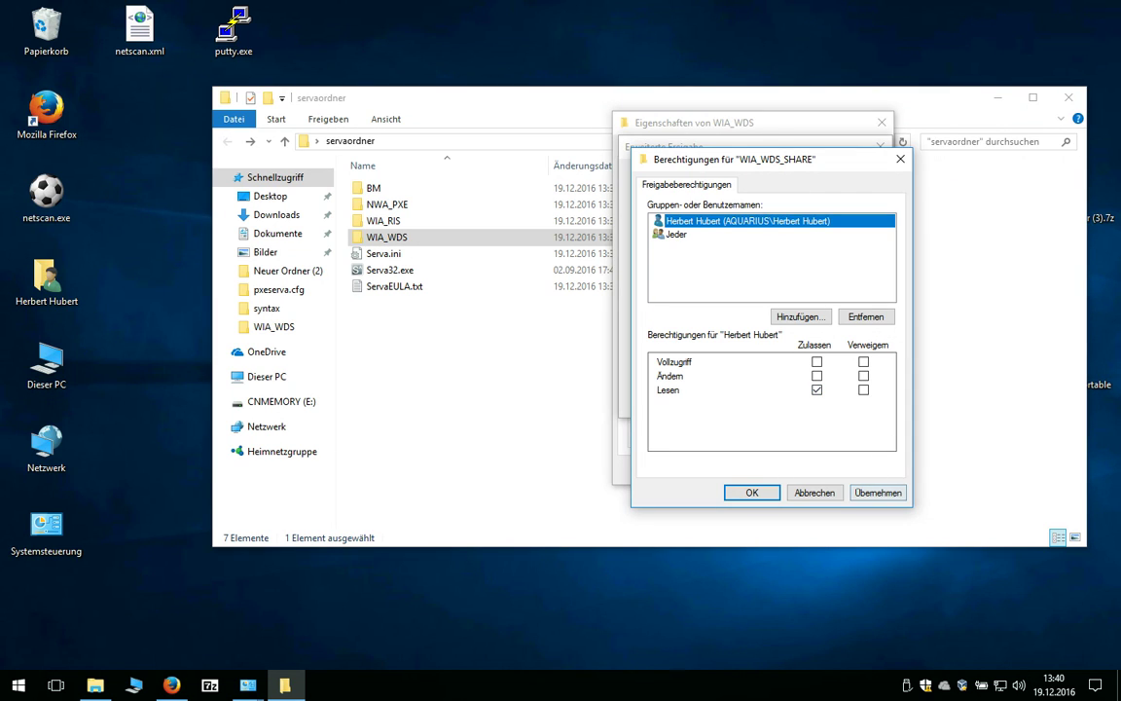
- Apply the share permissions, confirm the advanced sharing settings and close the WIA_WDS properties
left_click(877, 493)
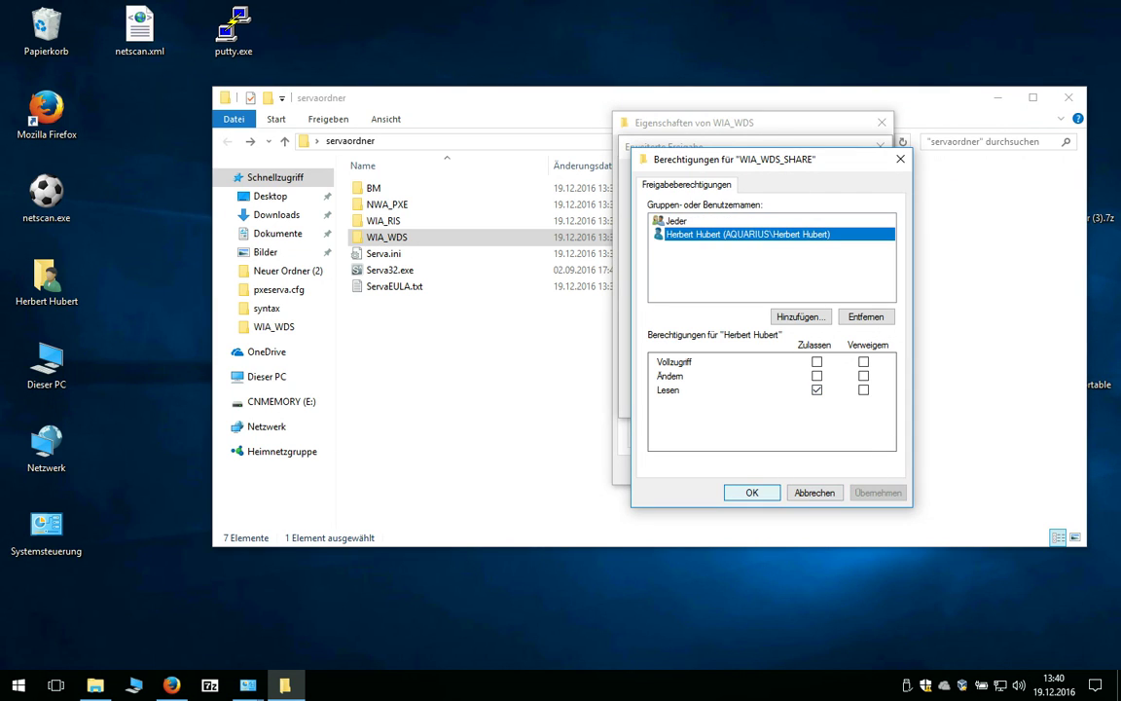
left_click(752, 493)
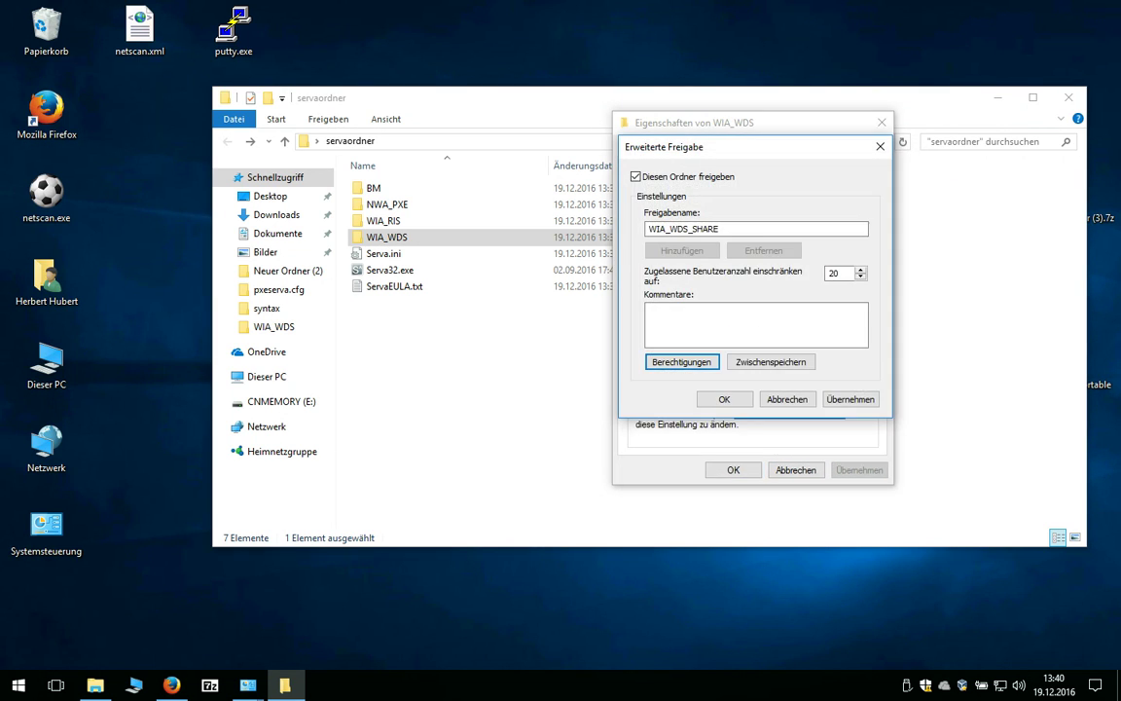
left_click(720, 398)
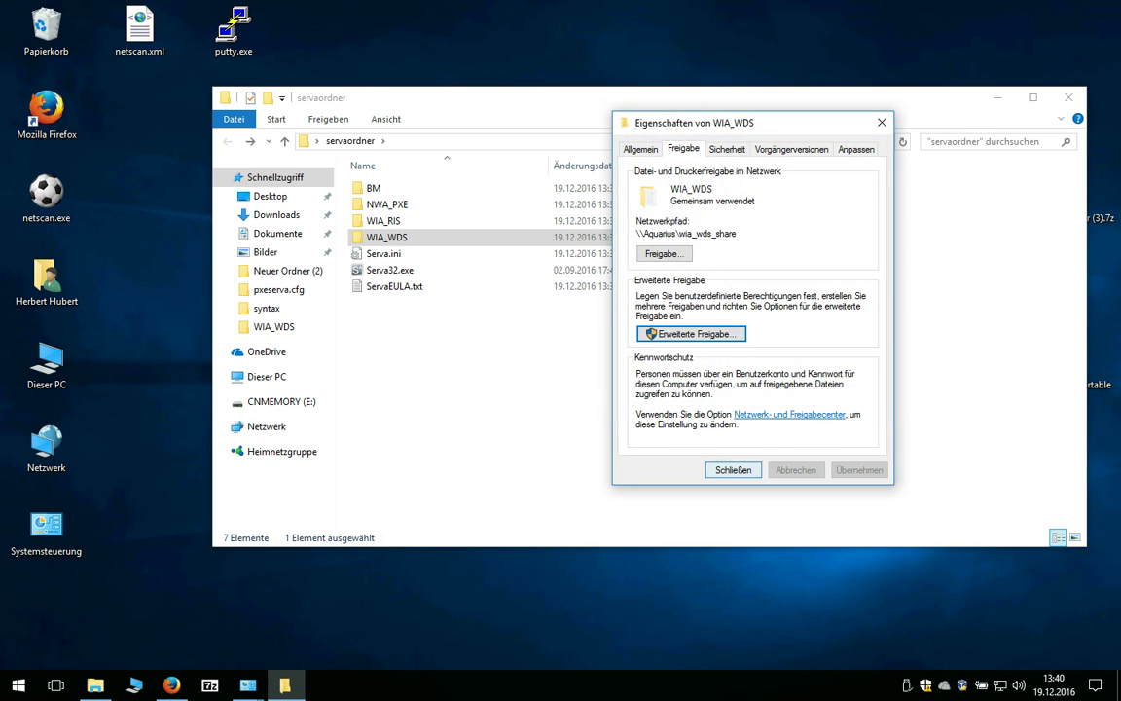
left_click(733, 470)
- Start Serva32.exe from servaordner again and dismiss the Serva Community licence notice
left_click(389, 270)
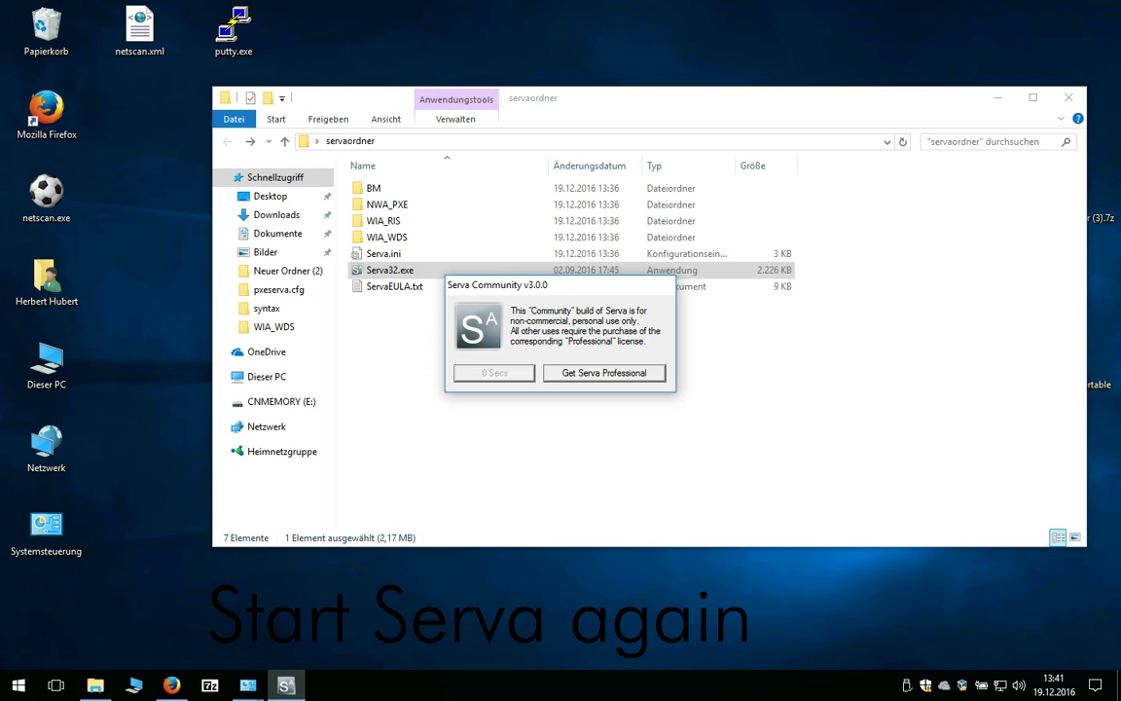
key("Return")
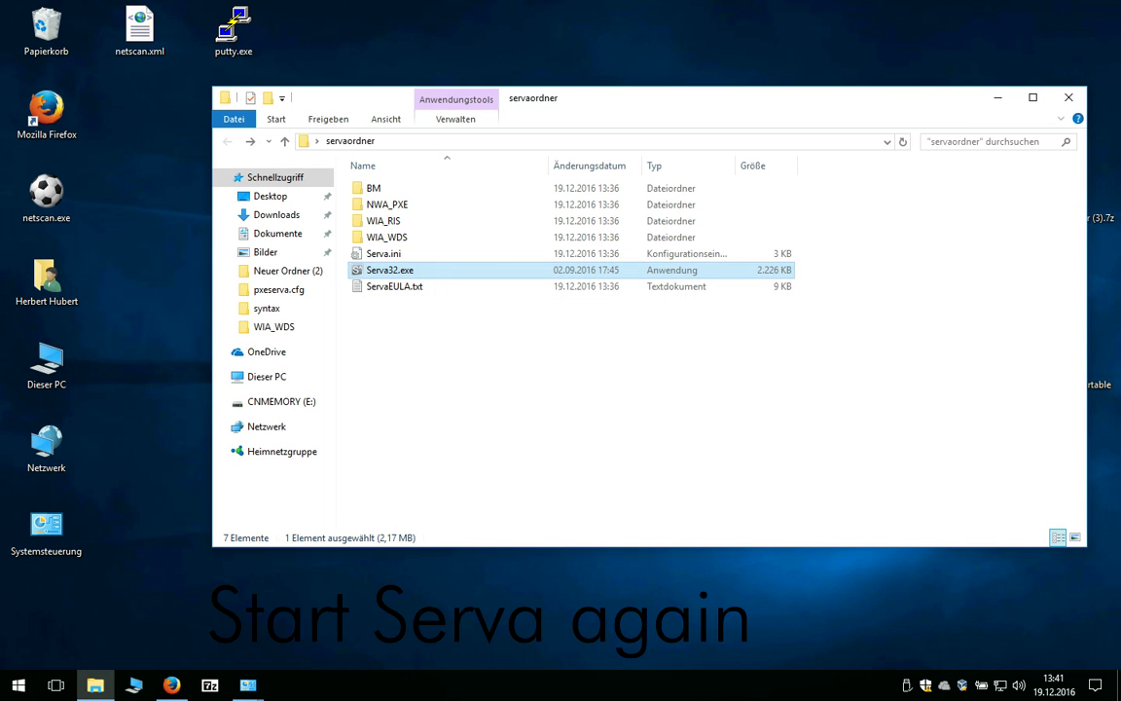
key("Return")
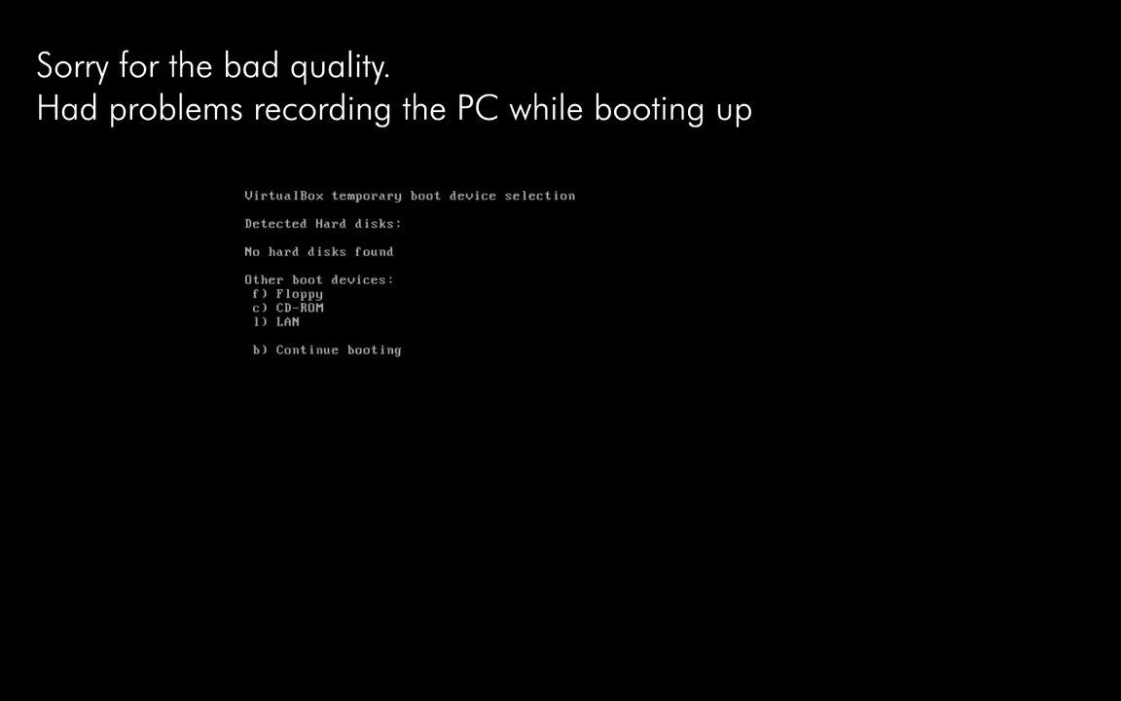
- Boot the VirtualBox client from LAN and start the Windows 10, x86 entry of the Serva PXE menu
key("l")
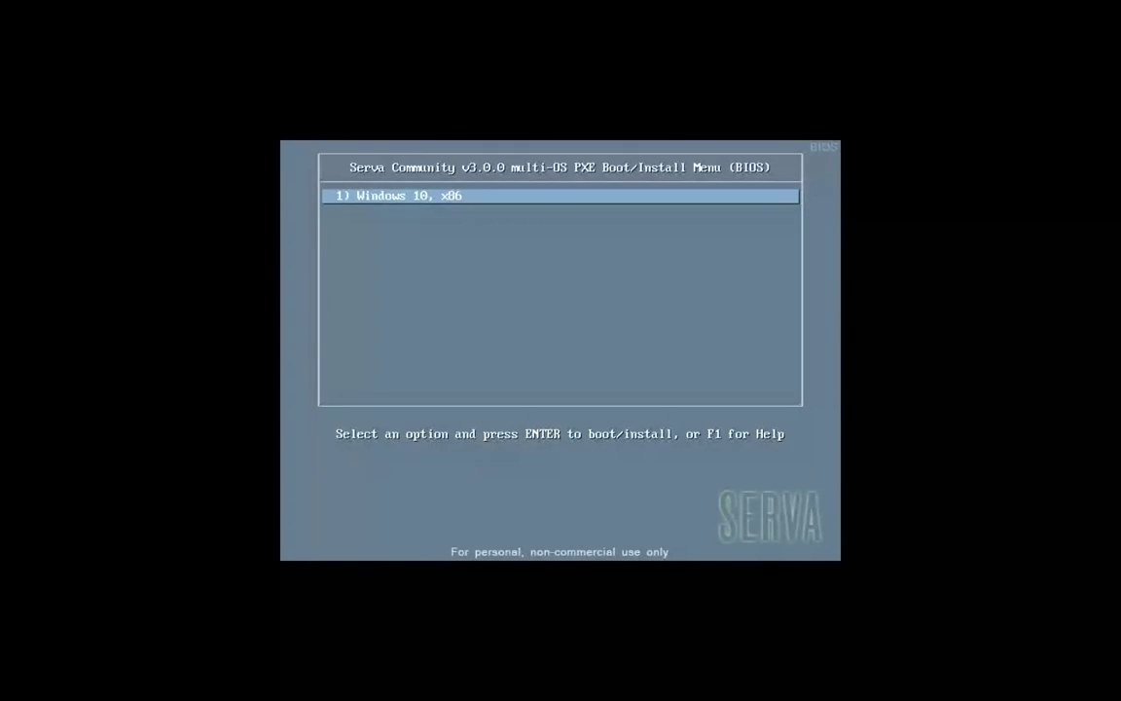
key("Return")
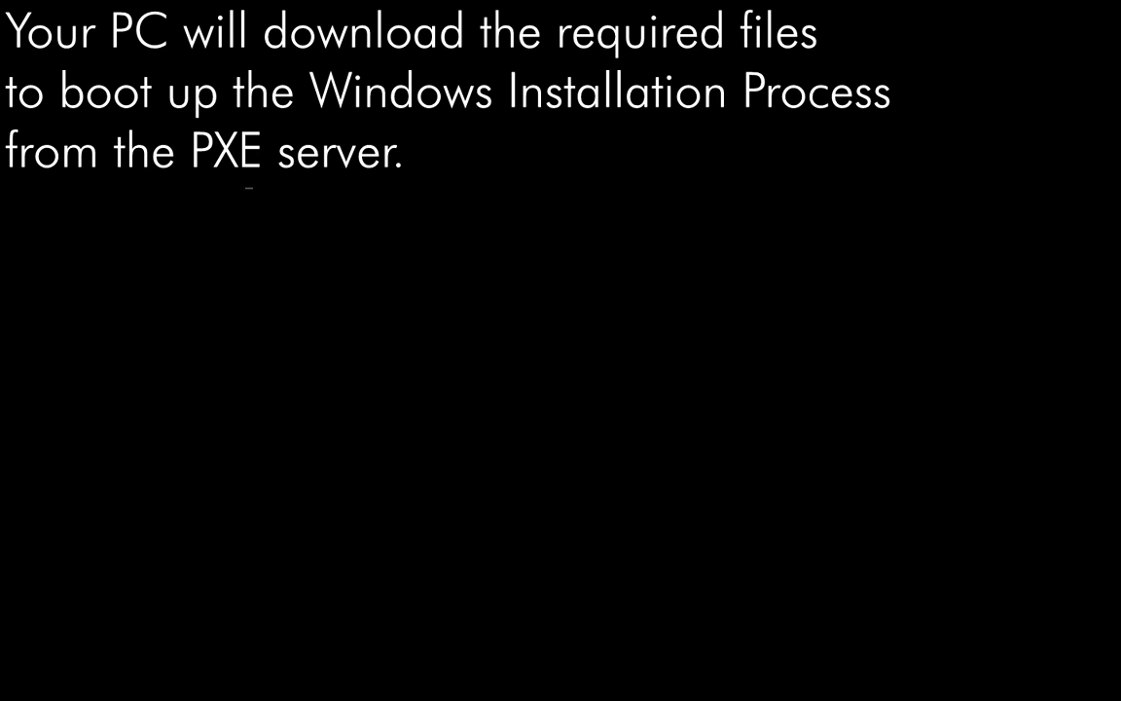